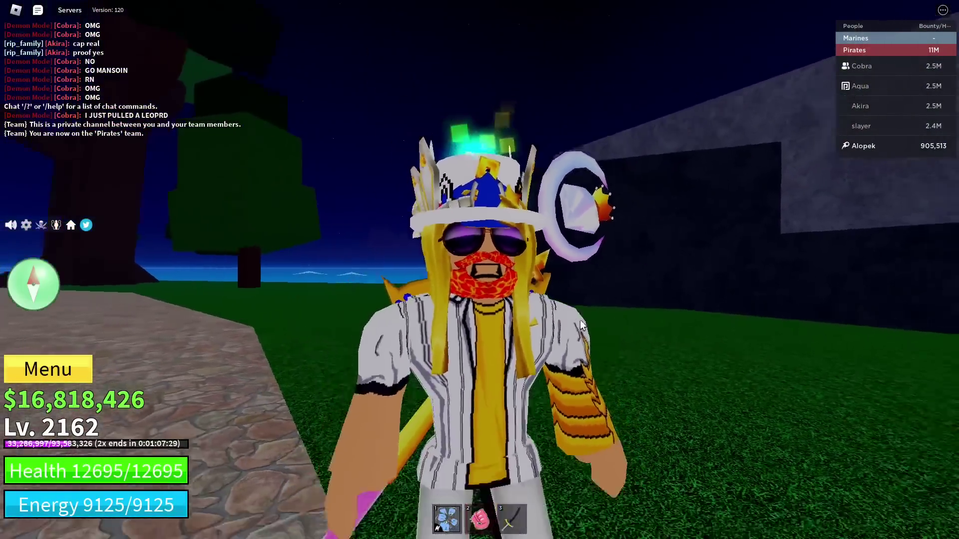
{"action": "scroll", "coordinate": [580, 319], "scroll_direction": "down", "scroll_amount": 1}
{"action": "key", "text": "a"}
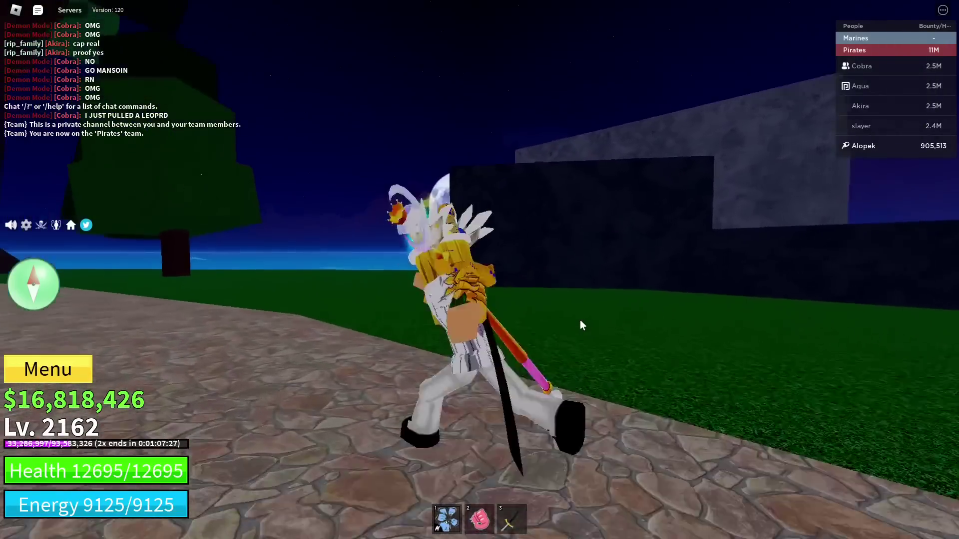
{"action": "key", "text": "s"}
{"action": "scroll", "coordinate": [579, 319], "scroll_direction": "up", "scroll_amount": 2}
{"action": "scroll", "coordinate": [580, 319], "scroll_direction": "down", "scroll_amount": 2}
{"action": "scroll", "coordinate": [580, 320], "scroll_direction": "up", "scroll_amount": 1}
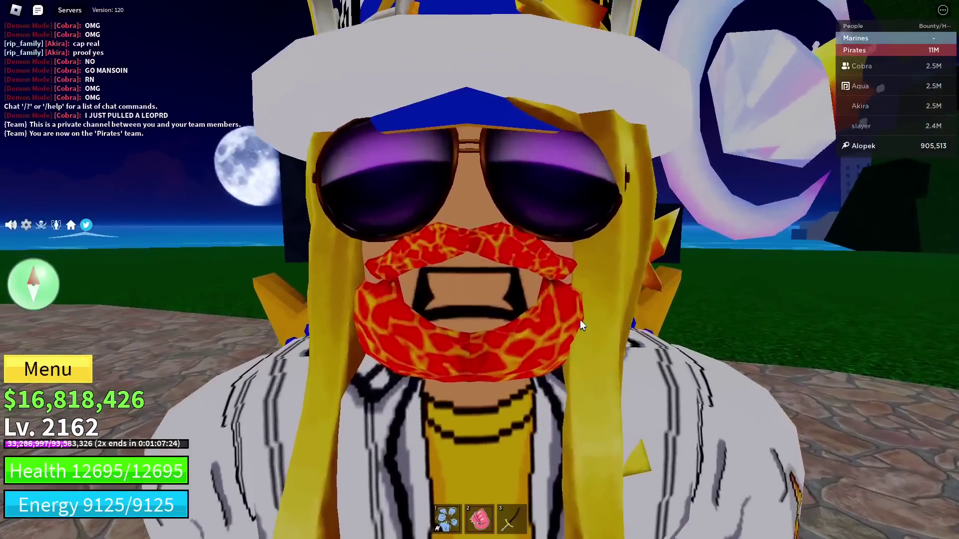
{"action": "key", "text": "w"}
{"action": "key", "text": "s"}
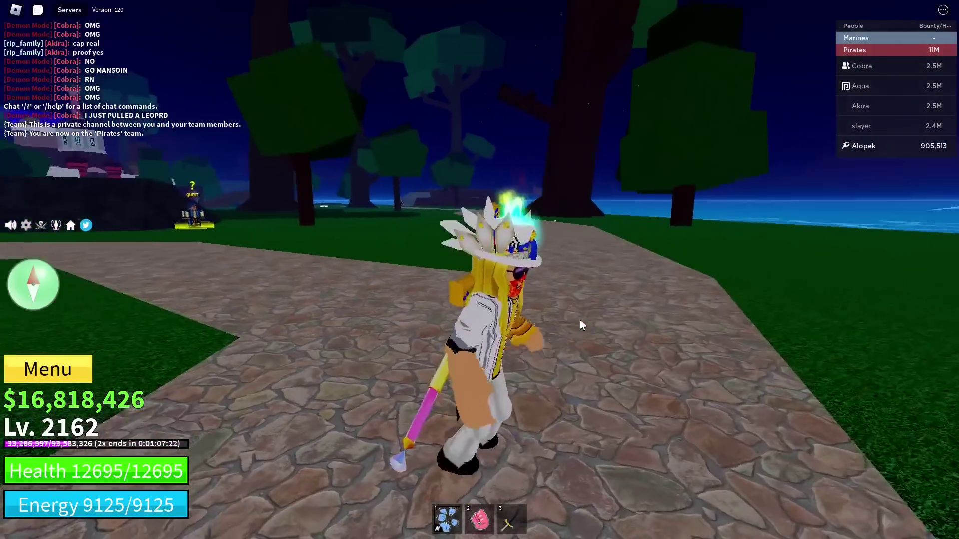
{"action": "scroll", "coordinate": [660, 320], "scroll_direction": "down", "scroll_amount": 3}
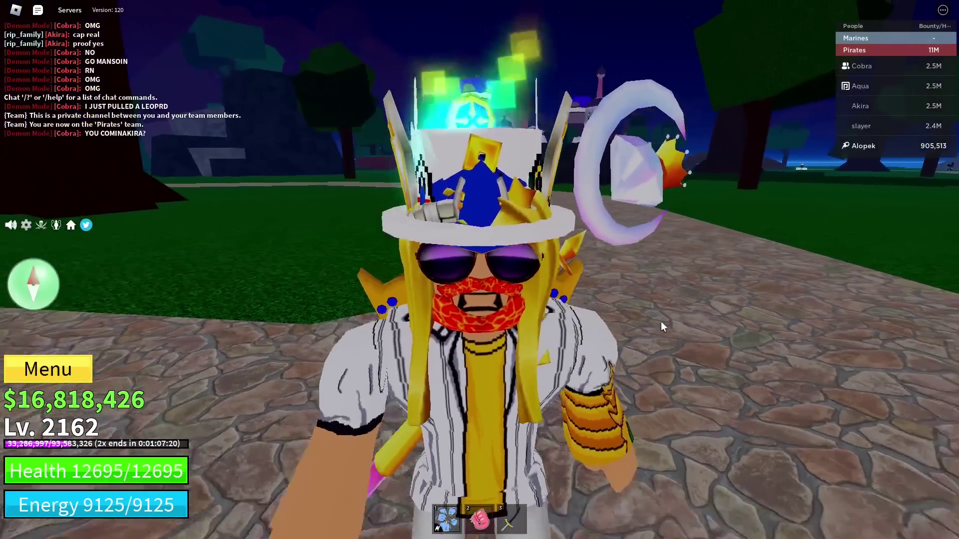
{"action": "scroll", "coordinate": [661, 320], "scroll_direction": "up", "scroll_amount": 3}
{"action": "key", "text": "Left"}
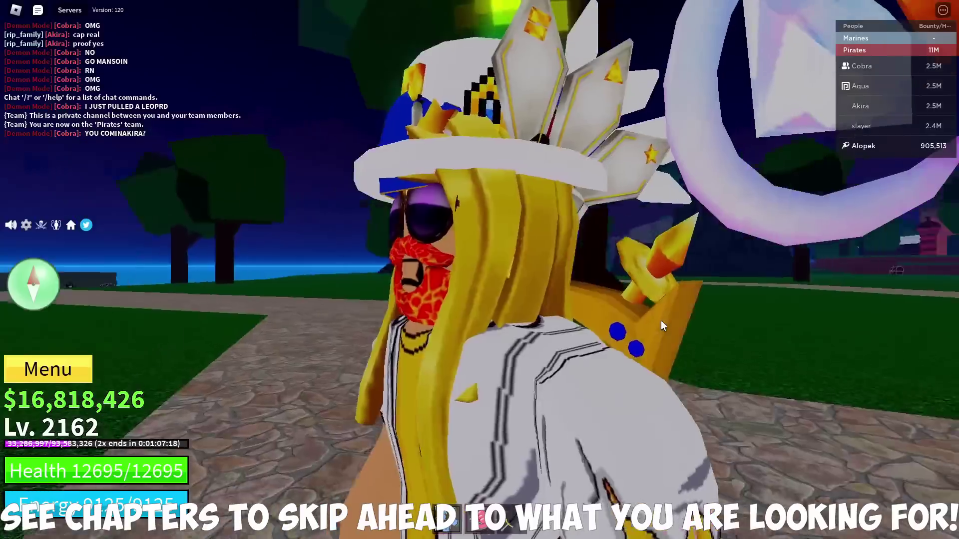
{"action": "scroll", "coordinate": [661, 320], "scroll_direction": "down", "scroll_amount": 3}
{"action": "key", "text": "Right"}
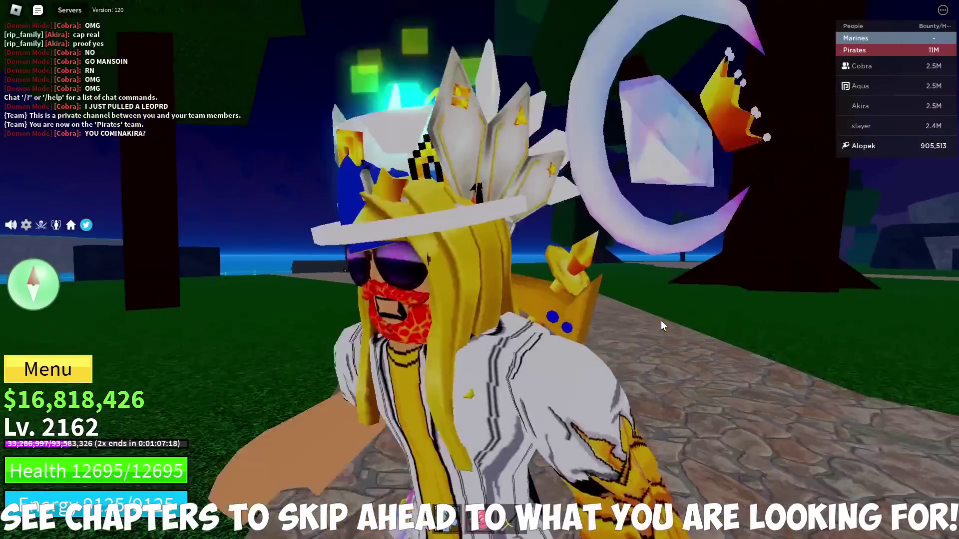
{"action": "scroll", "coordinate": [660, 320], "scroll_direction": "up", "scroll_amount": 3}
{"action": "scroll", "coordinate": [661, 321], "scroll_direction": "down", "scroll_amount": 3}
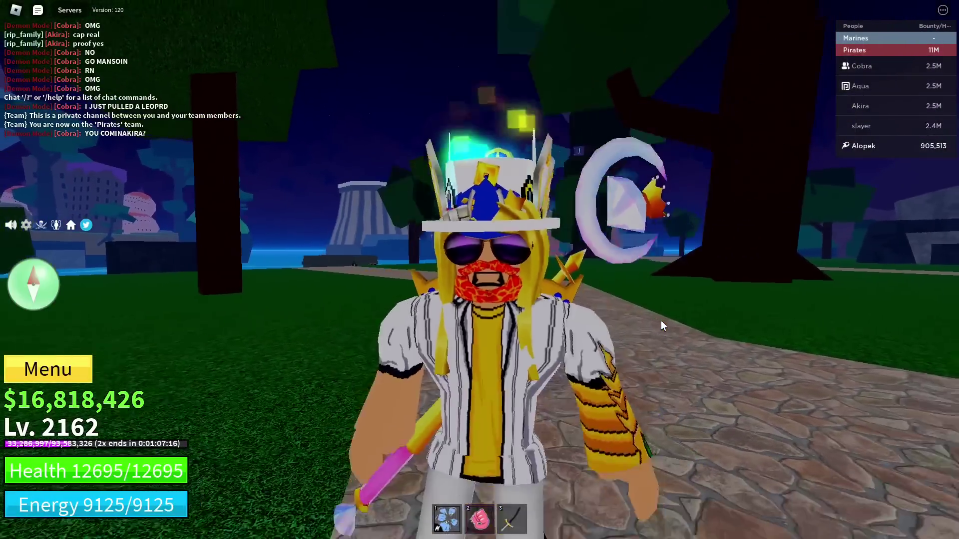
{"action": "key", "text": "a"}
{"action": "key", "text": "s"}
{"action": "scroll", "coordinate": [665, 318], "scroll_direction": "up", "scroll_amount": 2}
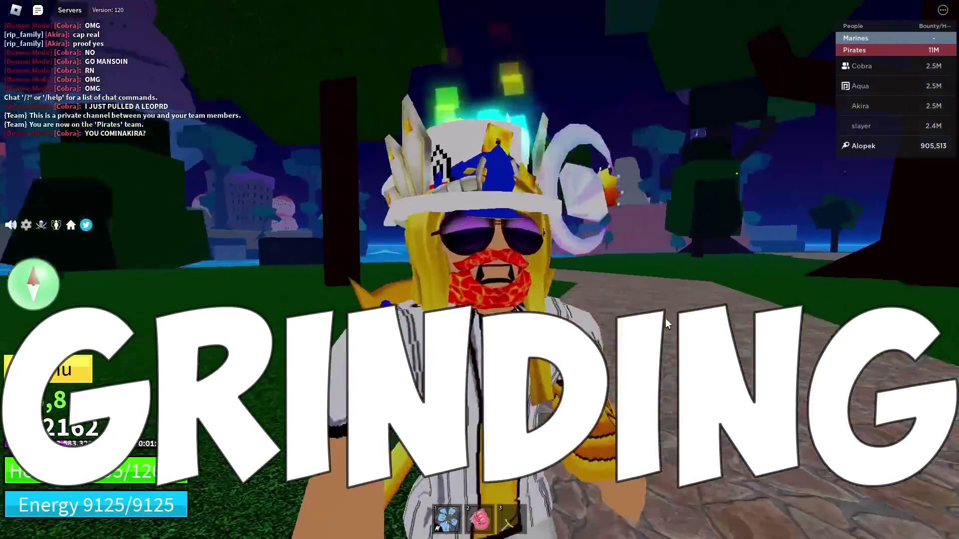
{"action": "scroll", "coordinate": [665, 319], "scroll_direction": "up", "scroll_amount": 1}
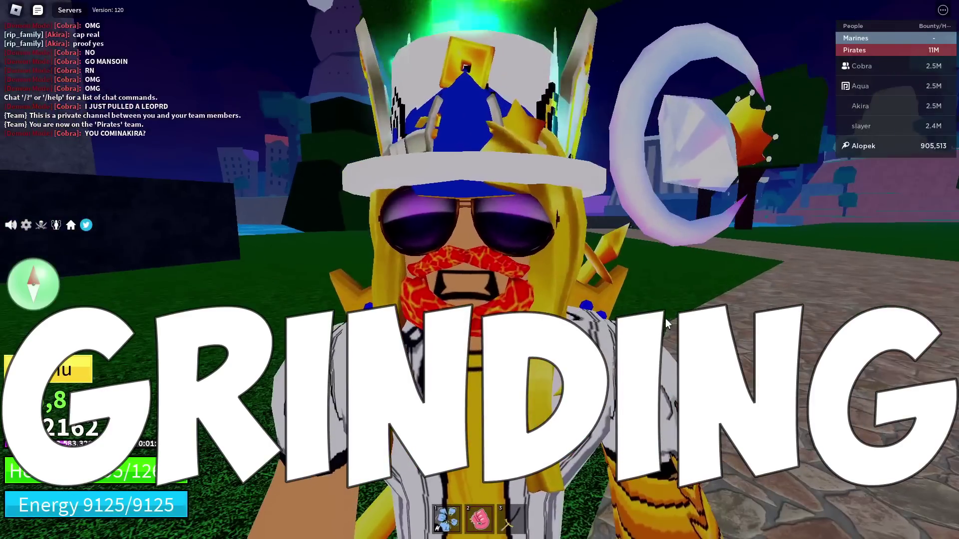
{"action": "scroll", "coordinate": [665, 319], "scroll_direction": "up", "scroll_amount": 2}
{"action": "scroll", "coordinate": [665, 318], "scroll_direction": "down", "scroll_amount": 3}
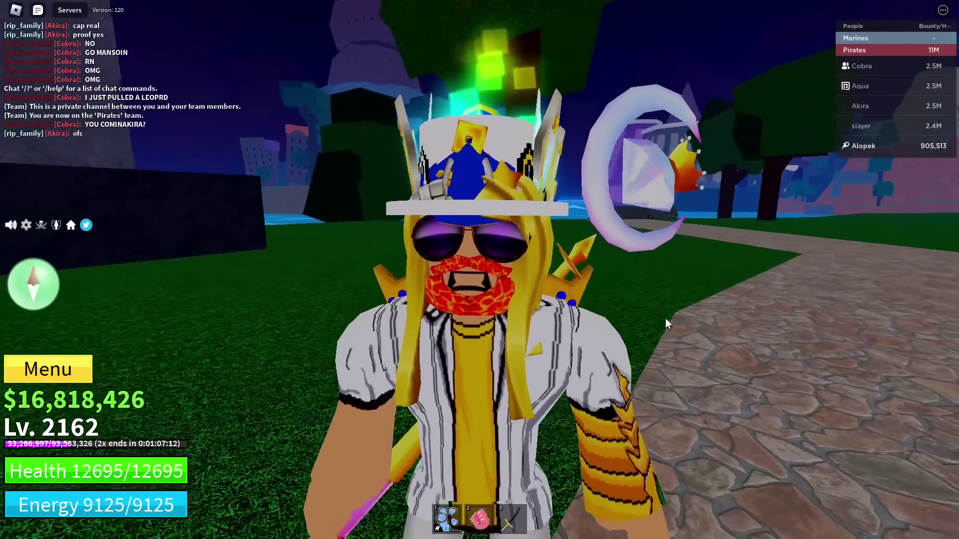
{"action": "scroll", "coordinate": [665, 319], "scroll_direction": "up", "scroll_amount": 3}
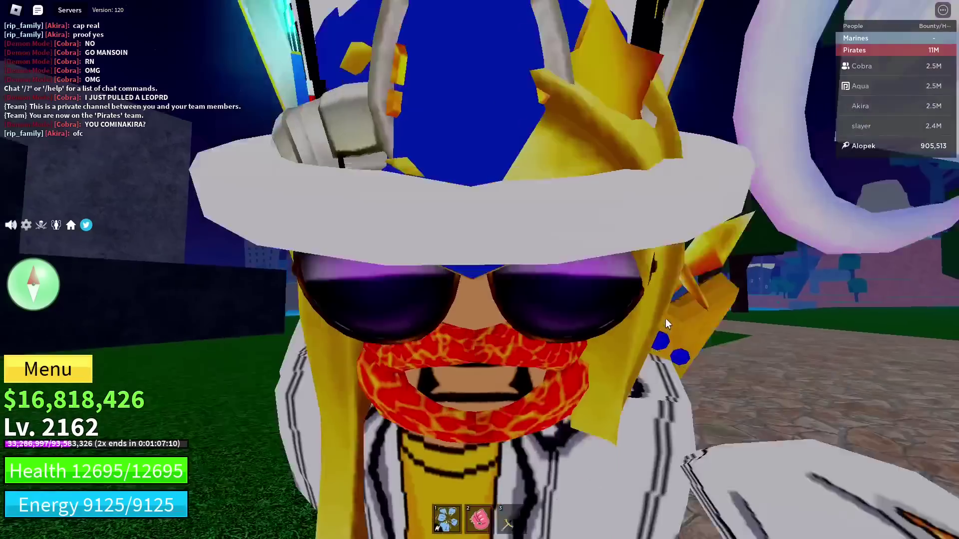
{"action": "scroll", "coordinate": [665, 319], "scroll_direction": "down", "scroll_amount": 3}
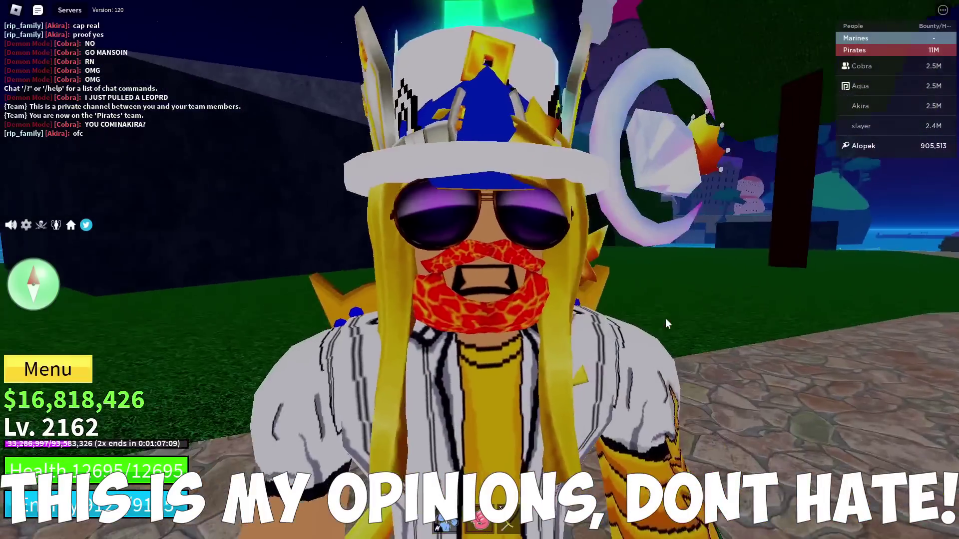
{"action": "scroll", "coordinate": [671, 315], "scroll_direction": "up", "scroll_amount": 2}
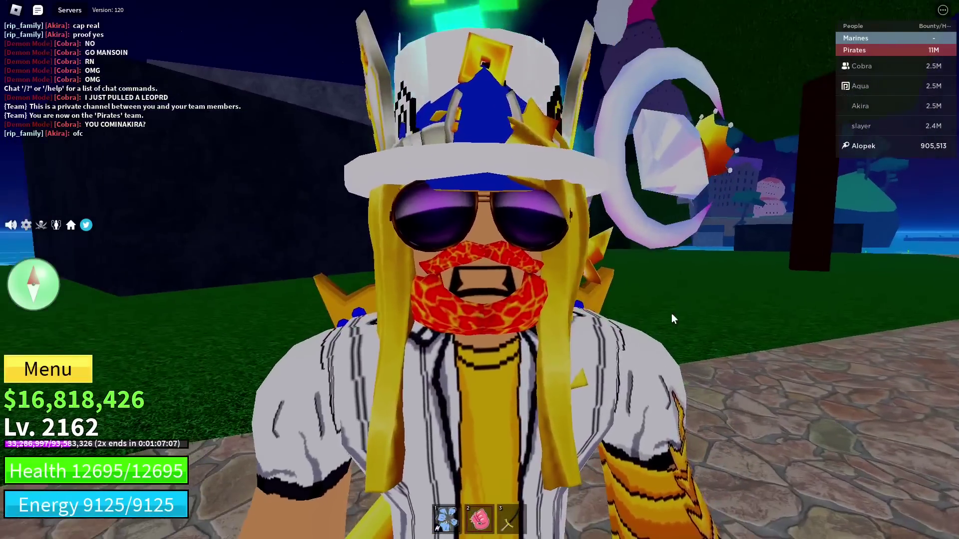
{"action": "scroll", "coordinate": [671, 314], "scroll_direction": "up", "scroll_amount": 2}
{"action": "key", "text": "w"}
{"action": "scroll", "coordinate": [671, 314], "scroll_direction": "down", "scroll_amount": 3}
{"action": "key", "text": "s"}
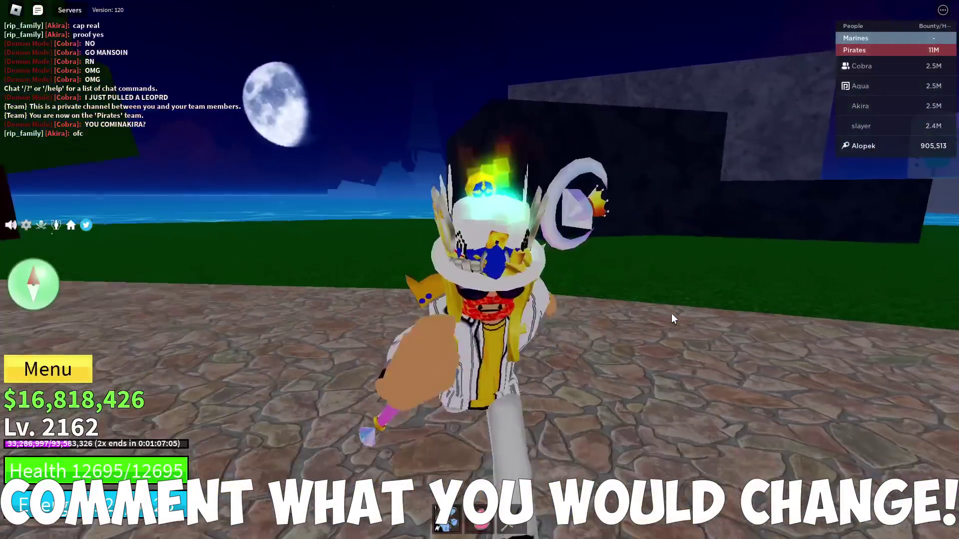
{"action": "scroll", "coordinate": [671, 315], "scroll_direction": "up", "scroll_amount": 3}
{"action": "key", "text": "w"}
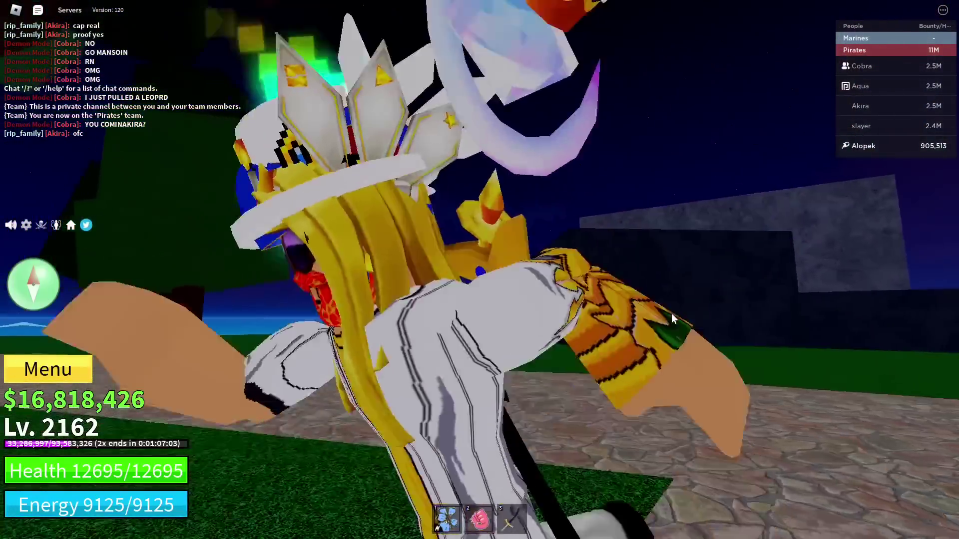
{"action": "scroll", "coordinate": [671, 313], "scroll_direction": "down", "scroll_amount": 2}
{"action": "key", "text": "s"}
{"action": "key", "text": "a"}
{"action": "scroll", "coordinate": [671, 313], "scroll_direction": "up", "scroll_amount": 2}
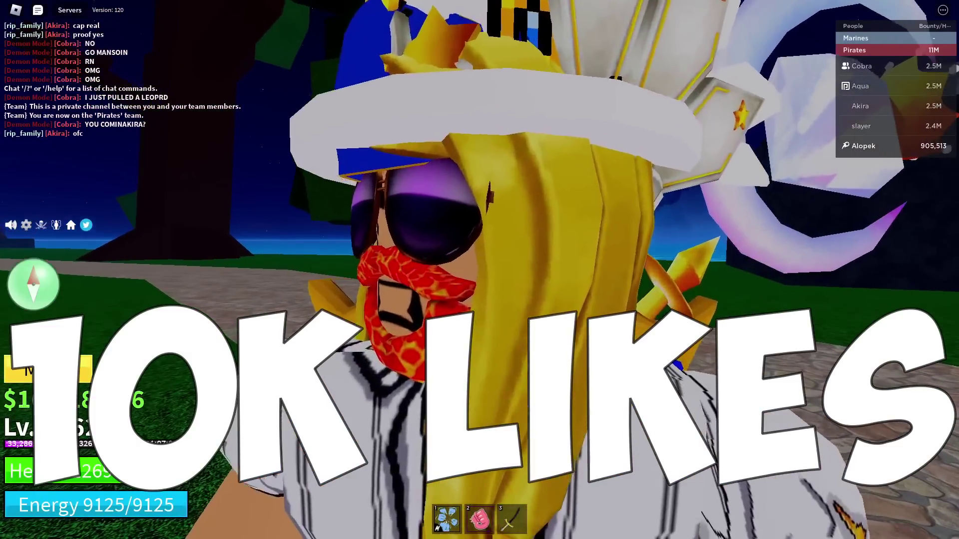
{"action": "scroll", "coordinate": [681, 321], "scroll_direction": "down", "scroll_amount": 2}
{"action": "key", "text": "s"}
{"action": "key", "text": "d"}
{"action": "scroll", "coordinate": [681, 322], "scroll_direction": "up", "scroll_amount": 2}
{"action": "key", "text": "s"}
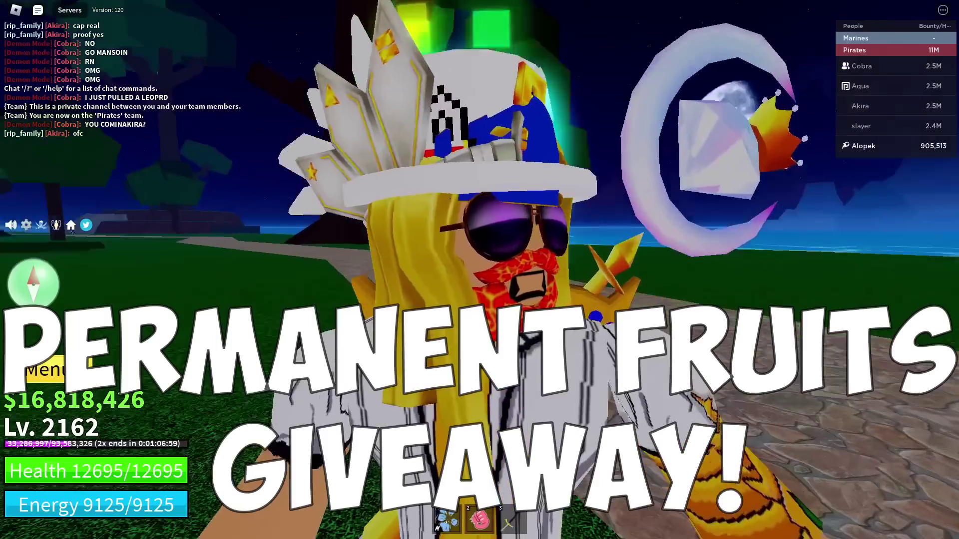
{"action": "scroll", "coordinate": [681, 322], "scroll_direction": "down", "scroll_amount": 2}
{"action": "key", "text": "w"}
{"action": "key", "text": "s"}
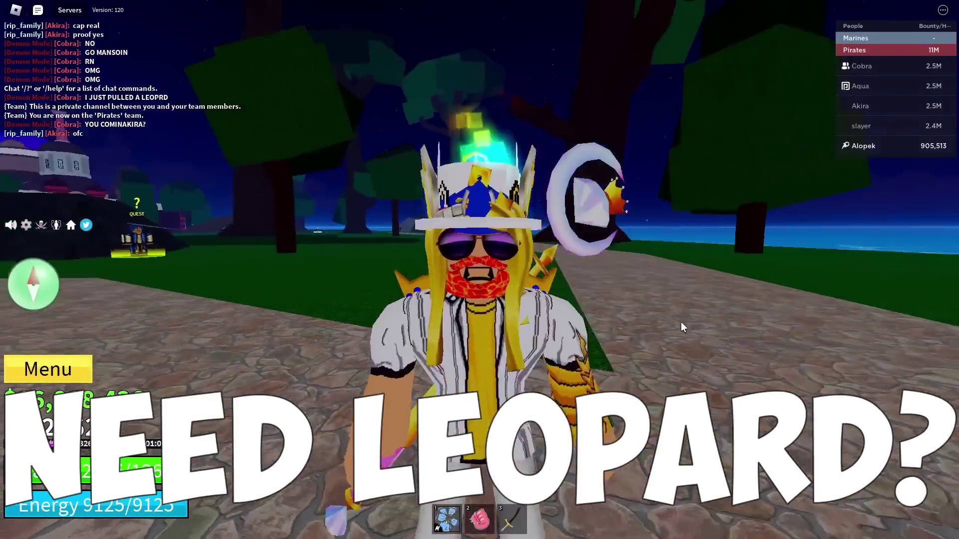
{"action": "scroll", "coordinate": [681, 322], "scroll_direction": "up", "scroll_amount": 2}
{"action": "scroll", "coordinate": [681, 322], "scroll_direction": "down", "scroll_amount": 1}
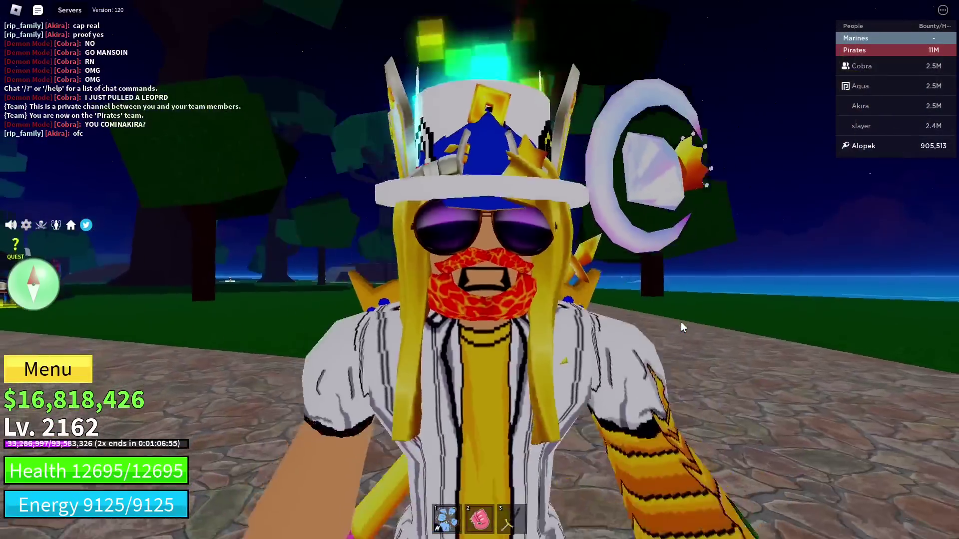
{"action": "scroll", "coordinate": [681, 321], "scroll_direction": "down", "scroll_amount": 1}
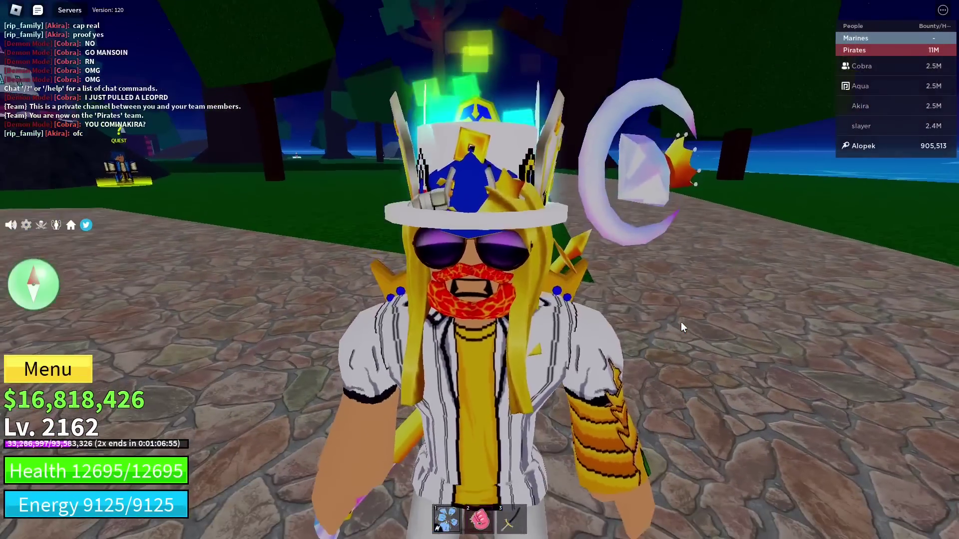
{"action": "scroll", "coordinate": [557, 313], "scroll_direction": "up", "scroll_amount": 1}
{"action": "scroll", "coordinate": [550, 291], "scroll_direction": "down", "scroll_amount": 1}
{"action": "scroll", "coordinate": [551, 290], "scroll_direction": "down", "scroll_amount": 3}
{"action": "key", "text": "w"}
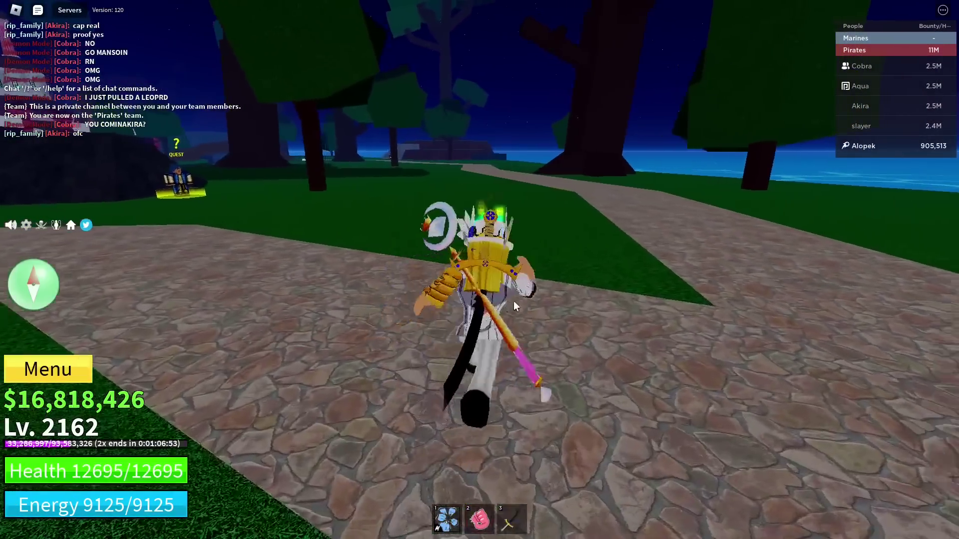
{"action": "key", "text": "s"}
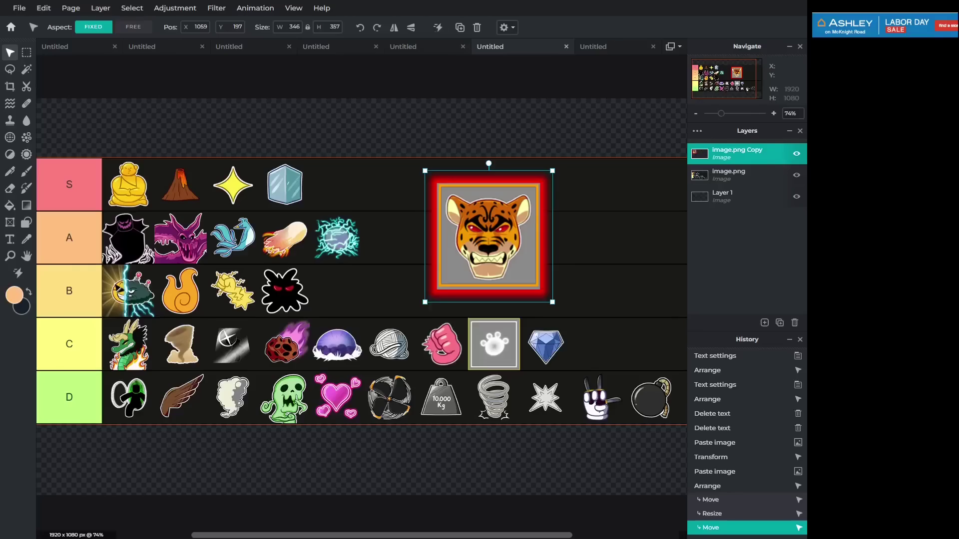
- Move the framed leopard picture up above the S row so it is partly outside the canvas
{"action": "left_click_drag", "start_coordinate": [467, 249], "coordinate": [540, 121]}
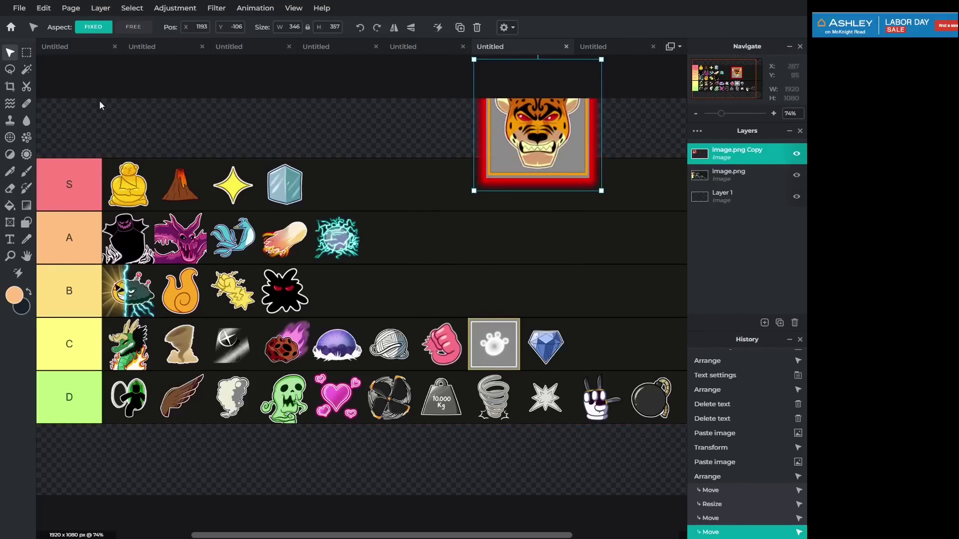
- Cut the black bomb icon out of the D row and paste it into the C row, just after the blue diamond
{"action": "left_click", "coordinate": [28, 52]}
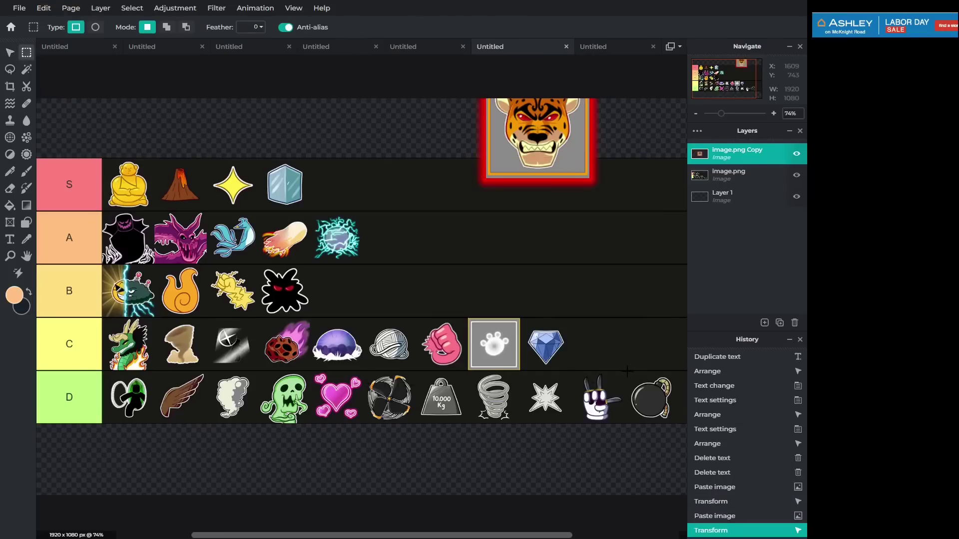
{"action": "left_click_drag", "start_coordinate": [673, 423], "coordinate": [673, 423]}
{"action": "key", "text": "ctrl+c"}
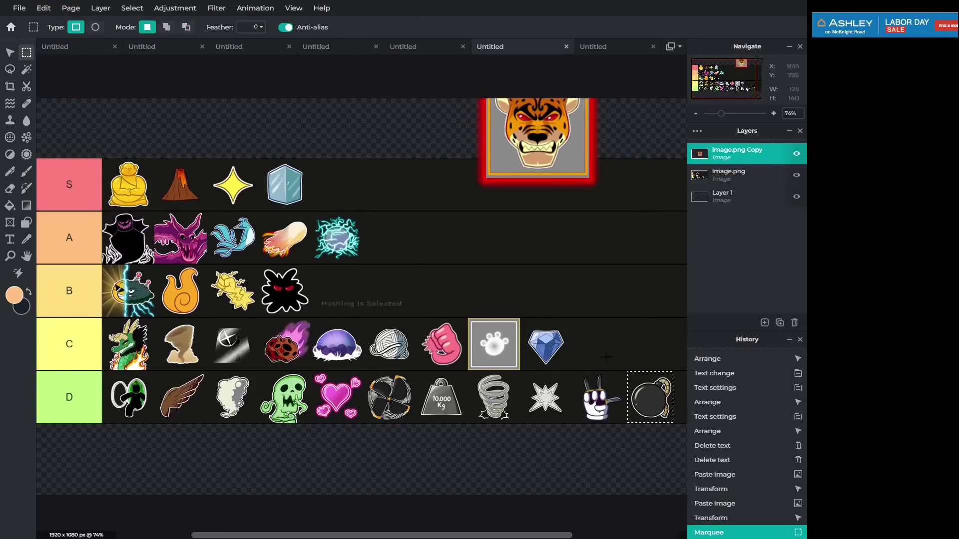
{"action": "left_click", "coordinate": [752, 182]}
{"action": "key", "text": "ctrl+x"}
{"action": "key", "text": "ctrl+d"}
{"action": "key", "text": "ctrl+v"}
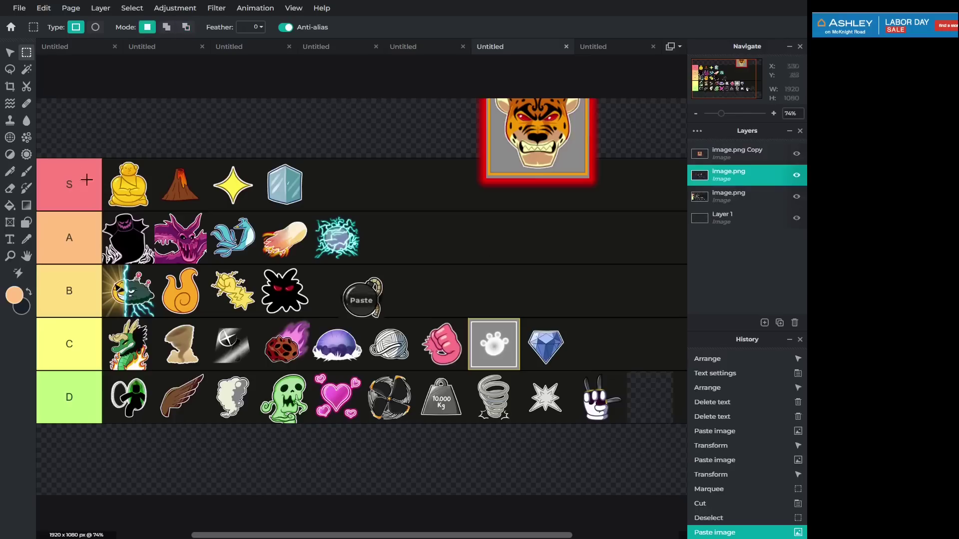
{"action": "left_click", "coordinate": [9, 53]}
{"action": "left_click_drag", "start_coordinate": [362, 293], "coordinate": [592, 337]}
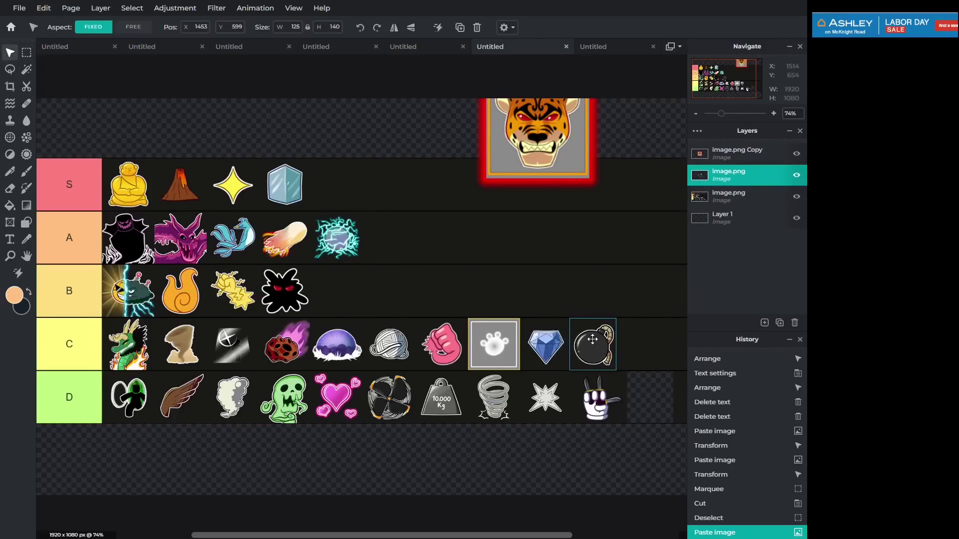
{"action": "left_click_drag", "start_coordinate": [477, 301], "coordinate": [598, 339]}
- Cut the white spiky star icon out of the D row and paste it into the C row, just after the bomb
{"action": "left_click", "coordinate": [571, 411]}
{"action": "left_click", "coordinate": [27, 54]}
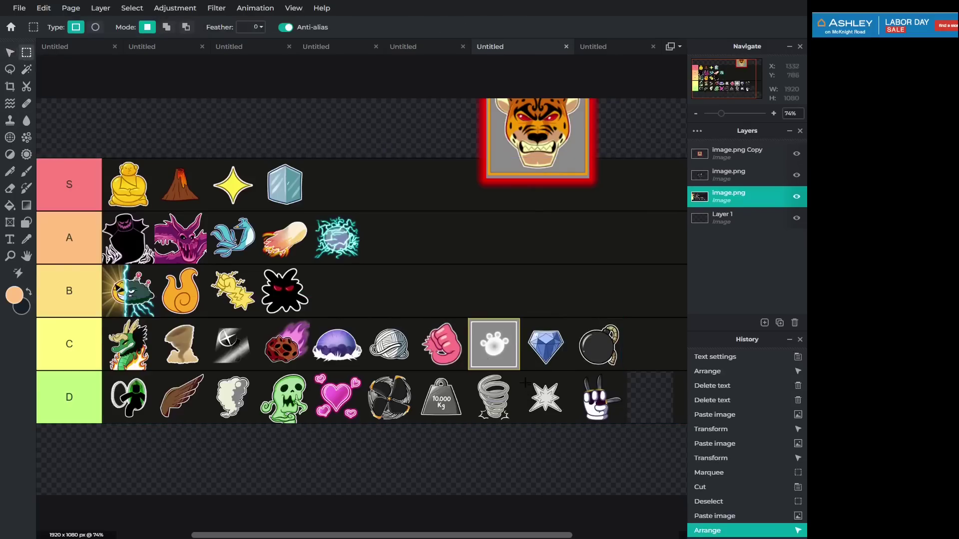
{"action": "left_click_drag", "start_coordinate": [567, 422], "coordinate": [567, 425]}
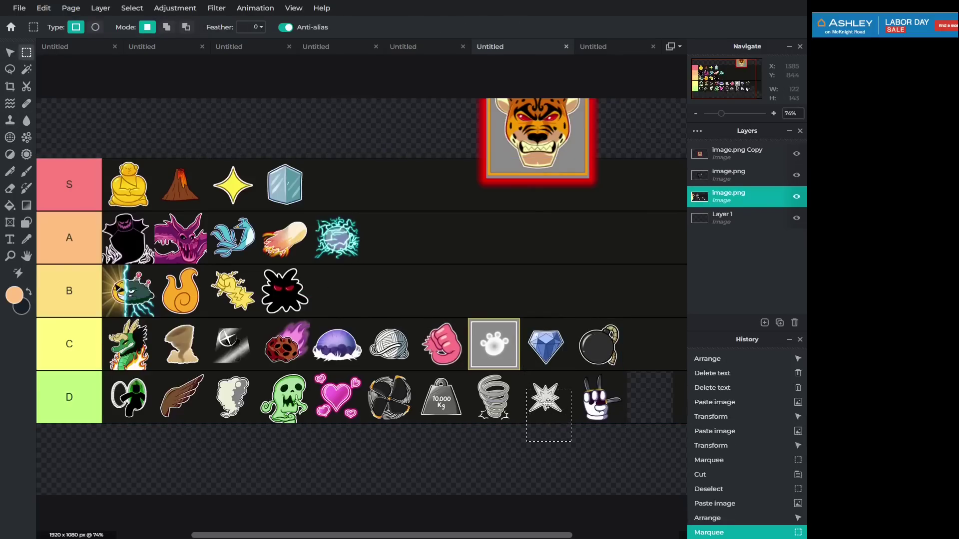
{"action": "key", "text": "ctrl+x"}
{"action": "key", "text": "ctrl+v"}
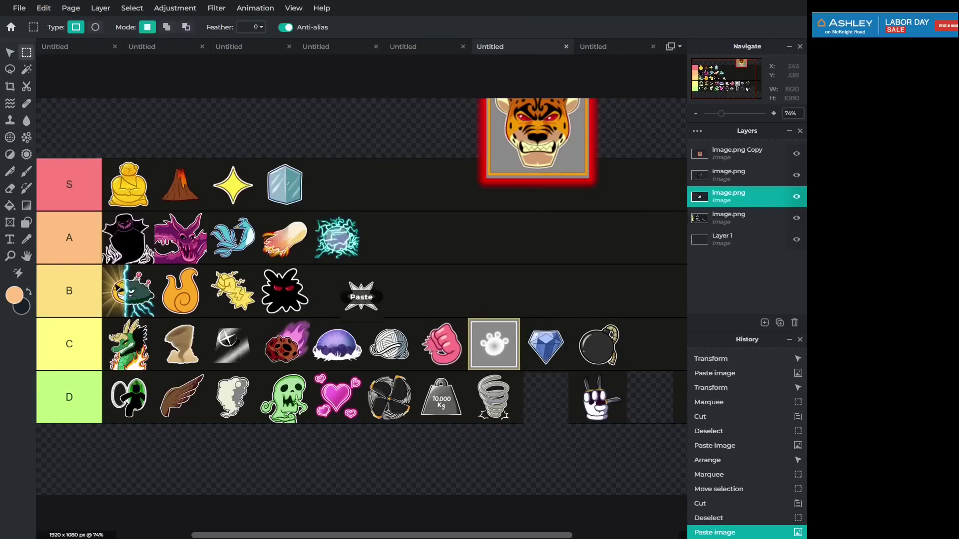
{"action": "left_click", "coordinate": [9, 53]}
{"action": "left_click_drag", "start_coordinate": [360, 296], "coordinate": [648, 343]}
- Cut the white hand icon with the blade out of the D row and paste it at the end of the C row
{"action": "left_click", "coordinate": [57, 93]}
{"action": "left_click", "coordinate": [27, 54]}
{"action": "scroll", "coordinate": [454, 395], "scroll_direction": "down", "scroll_amount": 1}
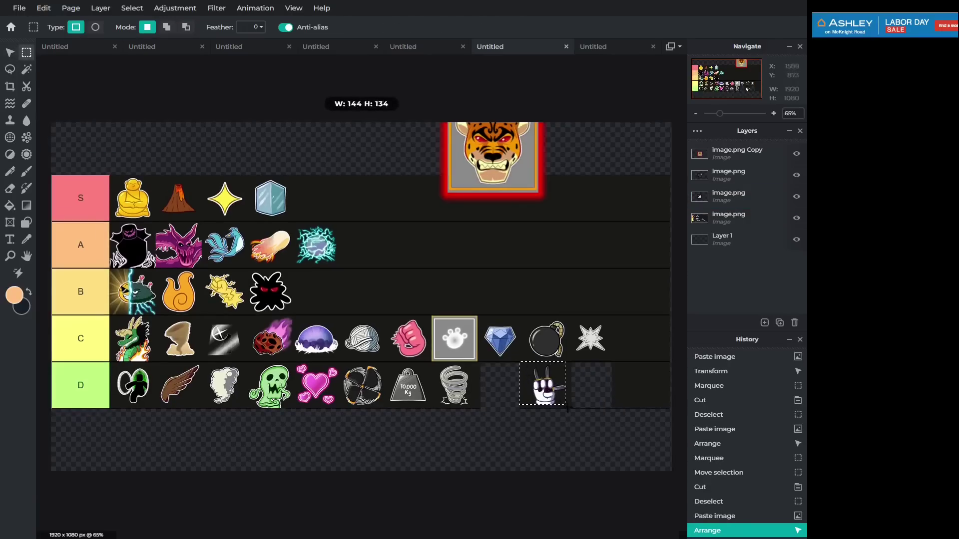
{"action": "mouse_move", "coordinate": [538, 389]}
{"action": "left_mouse_down"}
{"action": "mouse_move", "coordinate": [539, 400]}
{"action": "mouse_move", "coordinate": [527, 384]}
{"action": "left_mouse_up"}
{"action": "key", "text": "ctrl+x"}
{"action": "left_click", "coordinate": [729, 217]}
{"action": "key", "text": "ctrl+x"}
{"action": "key", "text": "ctrl+v"}
{"action": "left_click", "coordinate": [9, 52]}
{"action": "left_click_drag", "start_coordinate": [351, 270], "coordinate": [633, 334]}
- Cut the white smoke icon out of the D row of the tier list layer and paste it as its own layer
{"action": "left_click", "coordinate": [564, 413]}
{"action": "key", "text": "m"}
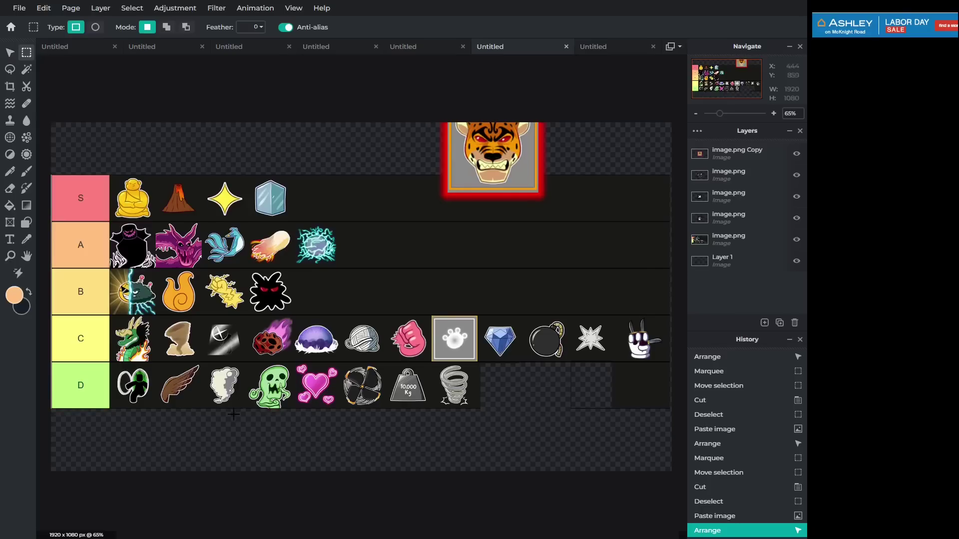
{"action": "scroll", "coordinate": [278, 412], "scroll_direction": "up", "scroll_amount": 2}
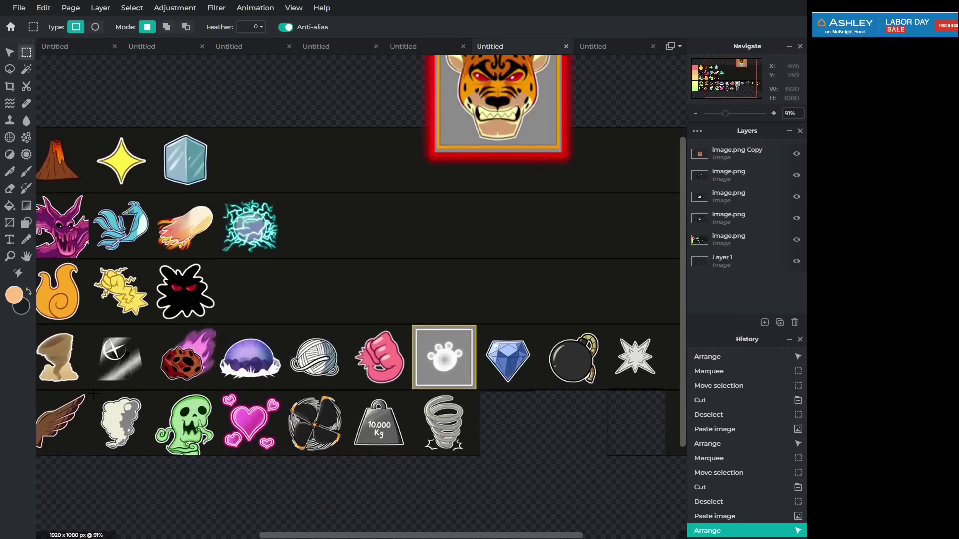
{"action": "left_click_drag", "start_coordinate": [140, 442], "coordinate": [141, 440]}
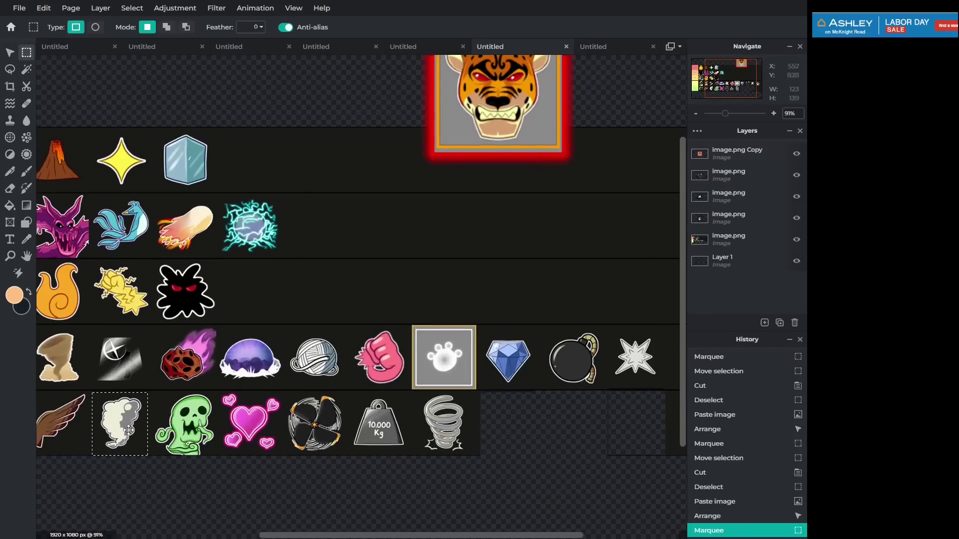
{"action": "left_click", "coordinate": [129, 430]}
{"action": "scroll", "coordinate": [228, 449], "scroll_direction": "down", "scroll_amount": 2}
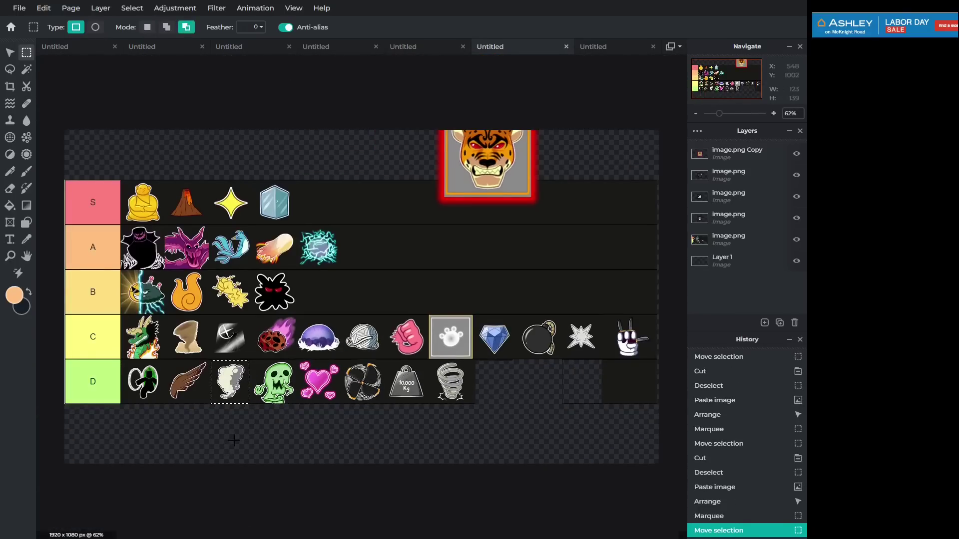
{"action": "left_click", "coordinate": [730, 236]}
{"action": "key", "text": "ctrl+c"}
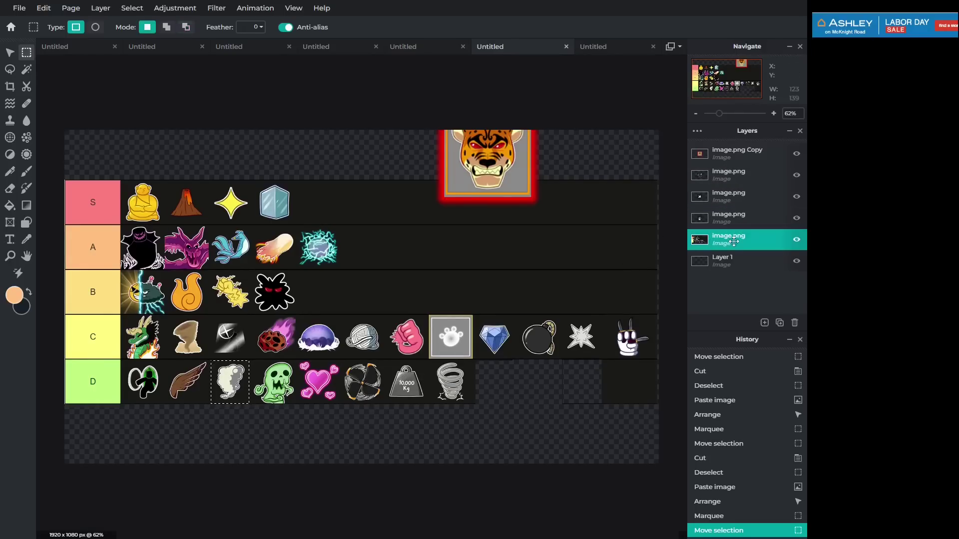
{"action": "key", "text": "ctrl+x"}
{"action": "key", "text": "ctrl+d"}
{"action": "key", "text": "ctrl+v"}
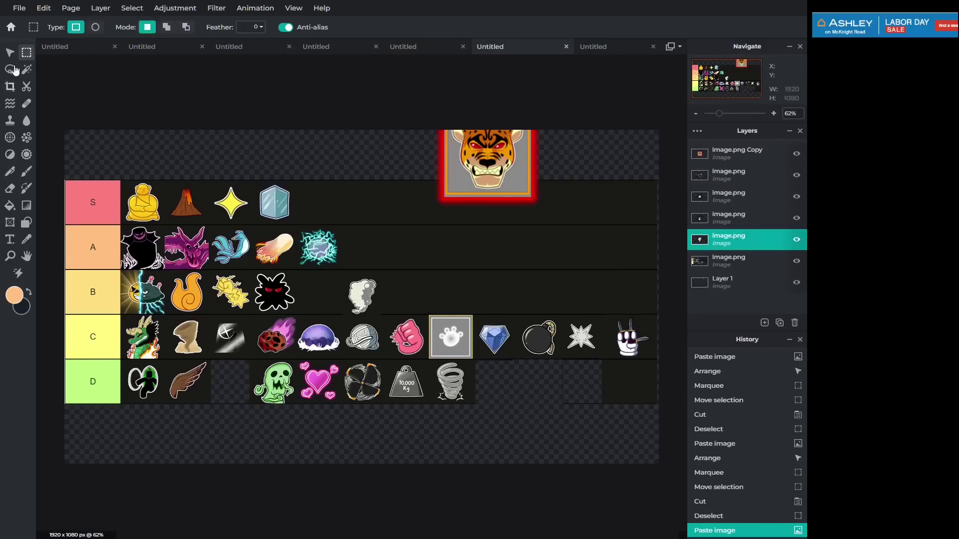
- Place the smoke icon in the C row between the spiky star and the hand, shrinking the smoke and the hand to fit
{"action": "left_click", "coordinate": [9, 52]}
{"action": "left_click_drag", "start_coordinate": [401, 289], "coordinate": [444, 298]}
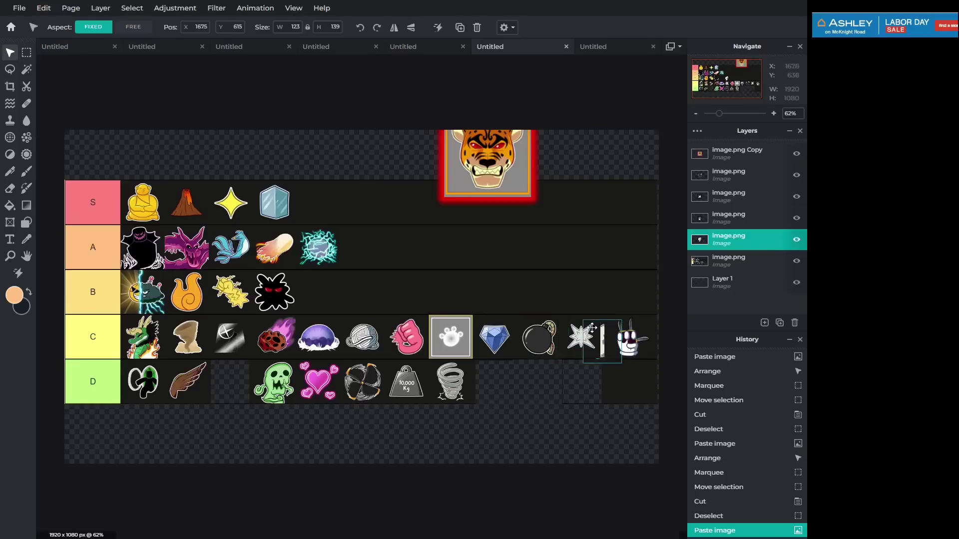
{"action": "left_click_drag", "start_coordinate": [583, 321], "coordinate": [582, 321]}
{"action": "left_click", "coordinate": [624, 326]}
{"action": "left_click_drag", "start_coordinate": [654, 316], "coordinate": [647, 333]}
{"action": "left_click_drag", "start_coordinate": [584, 332], "coordinate": [609, 336]}
{"action": "left_click", "coordinate": [606, 330]}
{"action": "left_click", "coordinate": [467, 414]}
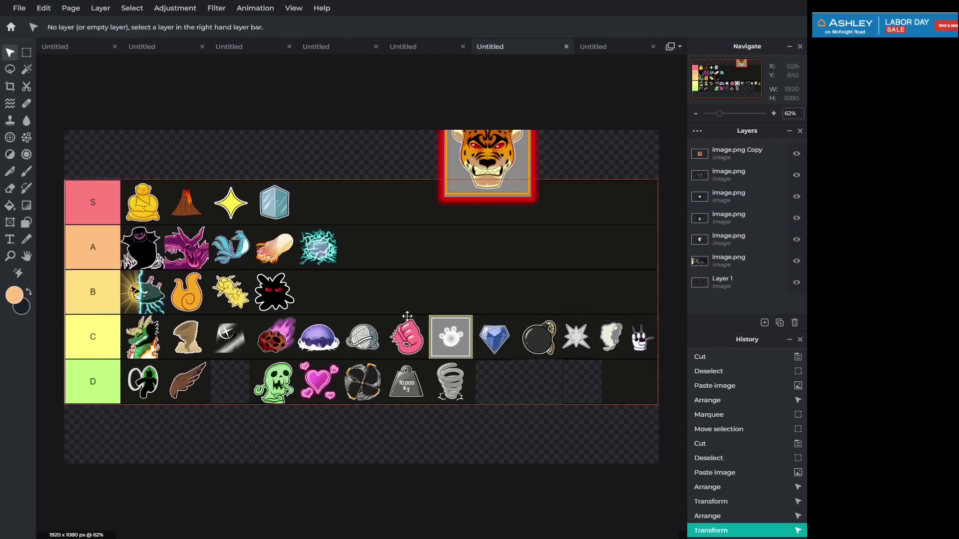
- Shrink the framed leopard picture to about 151 by 156 px and place it in the S row just after the ice block
{"action": "scroll", "coordinate": [575, 164], "scroll_direction": "up", "scroll_amount": 1}
{"action": "left_click_drag", "start_coordinate": [575, 165], "coordinate": [416, 281]}
{"action": "scroll", "coordinate": [281, 329], "scroll_direction": "up", "scroll_amount": 5}
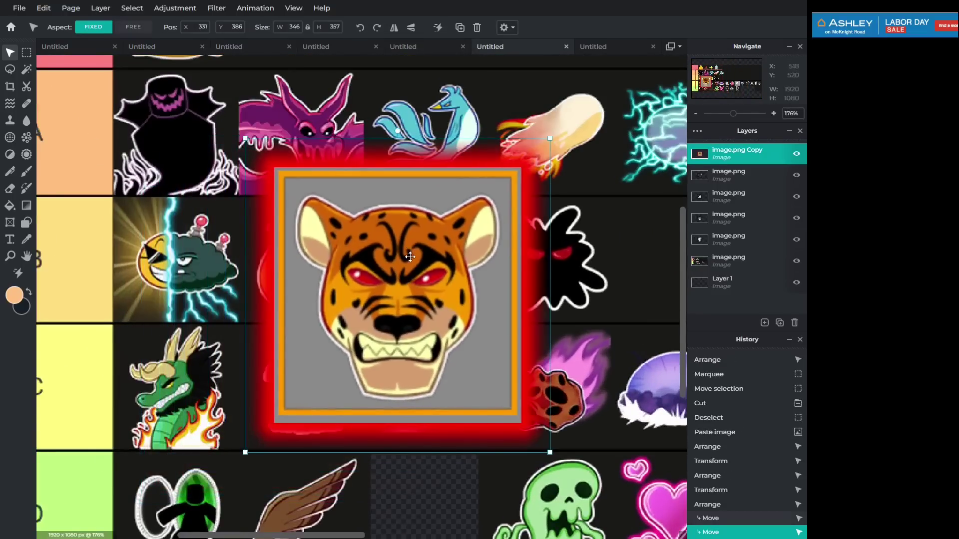
{"action": "scroll", "coordinate": [405, 281], "scroll_direction": "down", "scroll_amount": 1}
{"action": "left_click_drag", "start_coordinate": [435, 285], "coordinate": [383, 291]}
{"action": "scroll", "coordinate": [409, 251], "scroll_direction": "down", "scroll_amount": 1}
{"action": "scroll", "coordinate": [440, 278], "scroll_direction": "down", "scroll_amount": 2}
{"action": "left_click", "coordinate": [26, 52]}
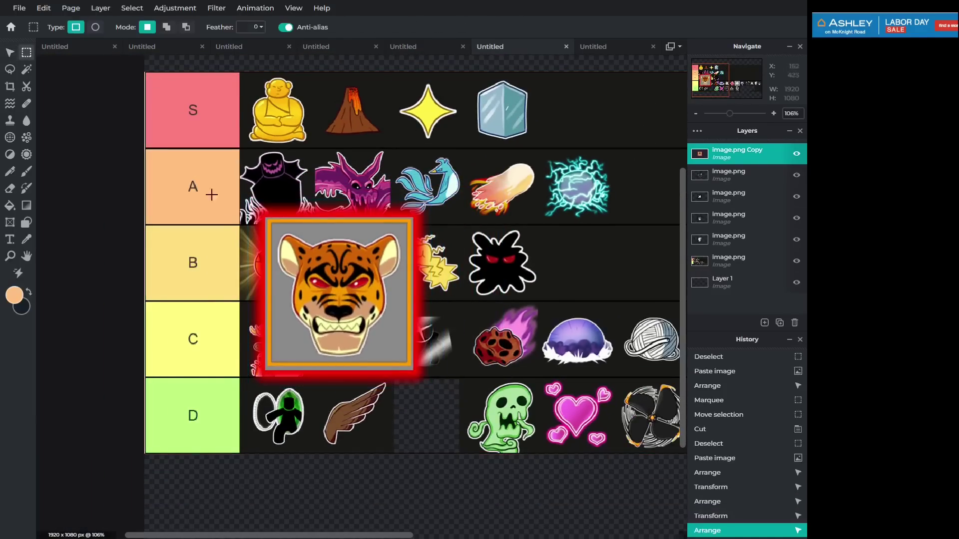
{"action": "left_click", "coordinate": [8, 52]}
{"action": "left_click_drag", "start_coordinate": [387, 216], "coordinate": [462, 207]}
{"action": "left_click_drag", "start_coordinate": [424, 255], "coordinate": [591, 123]}
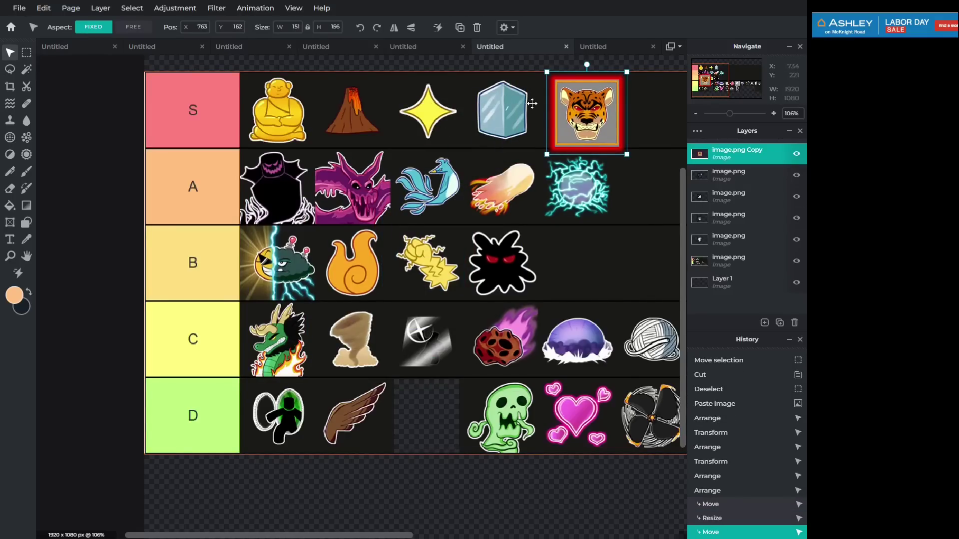
- Fine-tune the framed leopard picture's position in the S row to about X 759, Y 162
{"action": "scroll", "coordinate": [569, 288], "scroll_direction": "up", "scroll_amount": 4}
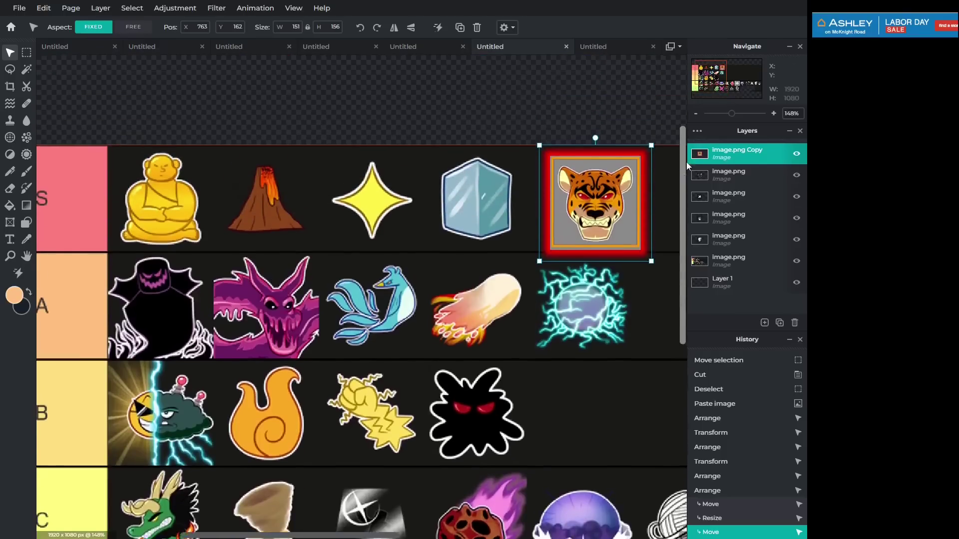
{"action": "scroll", "coordinate": [570, 216], "scroll_direction": "up", "scroll_amount": 1}
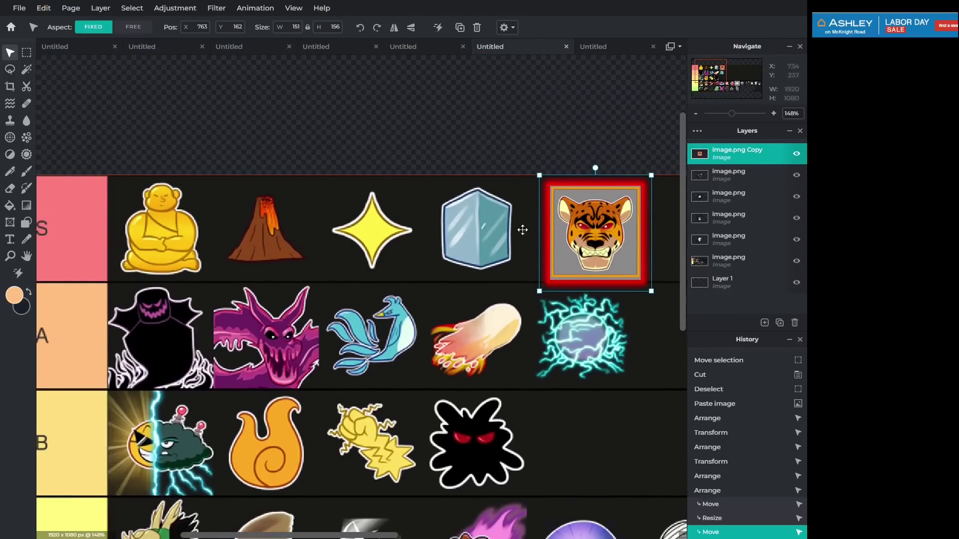
{"action": "mouse_move", "coordinate": [571, 225]}
{"action": "left_mouse_down"}
{"action": "mouse_move", "coordinate": [235, 226]}
{"action": "mouse_move", "coordinate": [603, 218]}
{"action": "mouse_move", "coordinate": [555, 222]}
{"action": "left_mouse_up"}
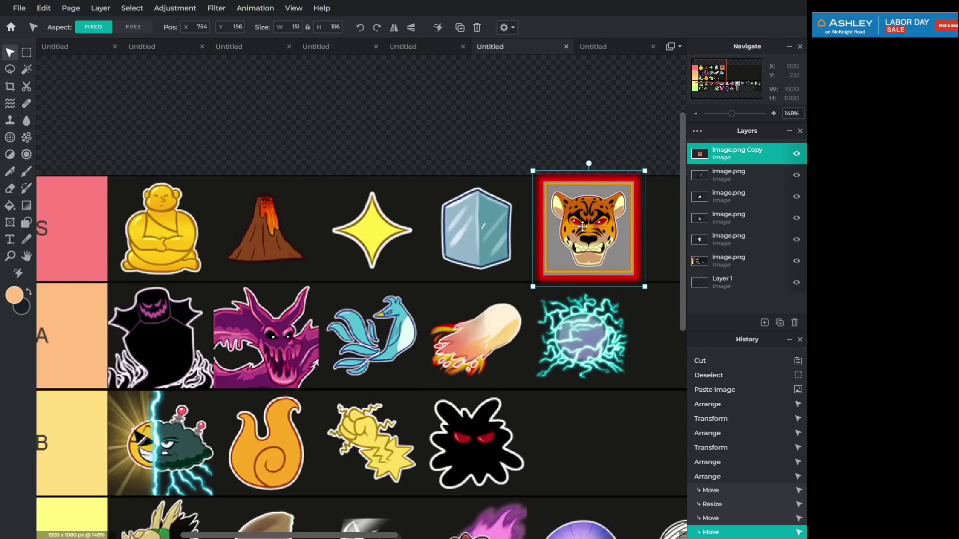
{"action": "left_click_drag", "start_coordinate": [583, 226], "coordinate": [664, 230]}
{"action": "scroll", "coordinate": [437, 243], "scroll_direction": "down", "scroll_amount": 2}
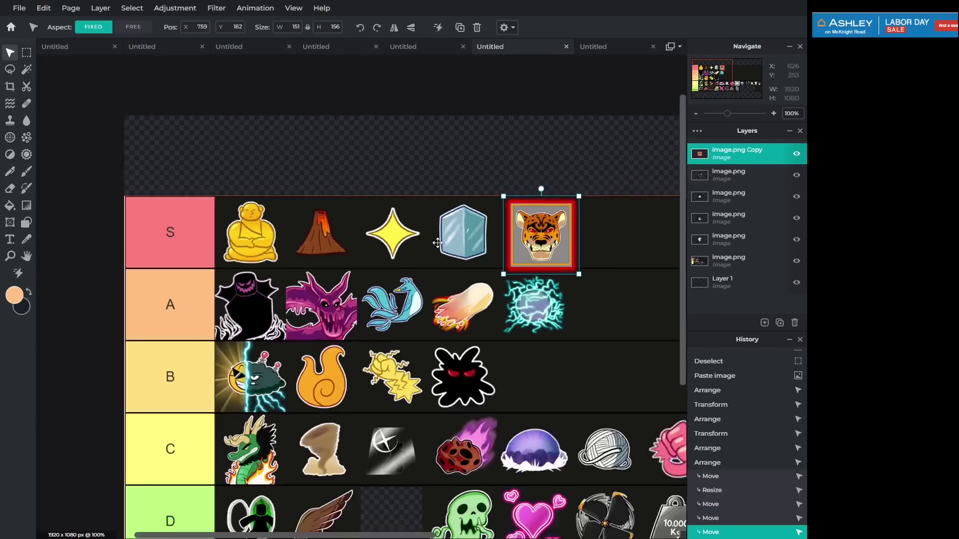
{"action": "scroll", "coordinate": [437, 243], "scroll_direction": "down", "scroll_amount": 2}
{"action": "scroll", "coordinate": [615, 257], "scroll_direction": "up", "scroll_amount": 1}
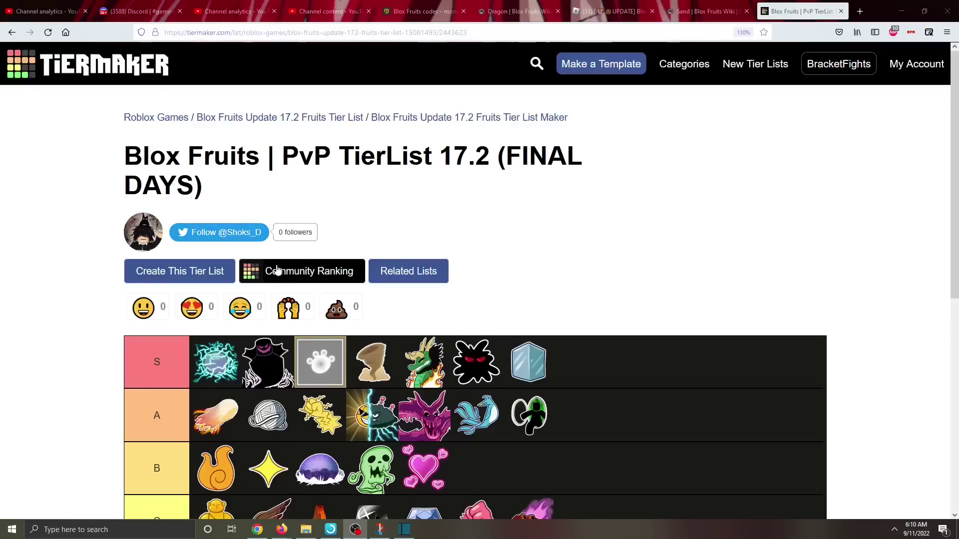
{"action": "scroll", "coordinate": [274, 272], "scroll_direction": "down", "scroll_amount": 5}
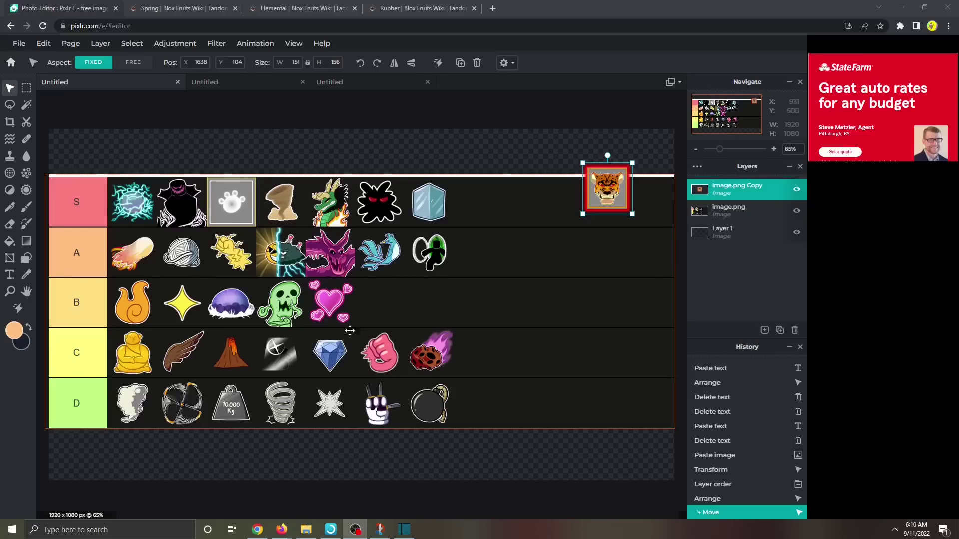
{"action": "scroll", "coordinate": [350, 330], "scroll_direction": "down", "scroll_amount": 1}
{"action": "scroll", "coordinate": [349, 331], "scroll_direction": "up", "scroll_amount": 1}
{"action": "scroll", "coordinate": [347, 335], "scroll_direction": "down", "scroll_amount": 2}
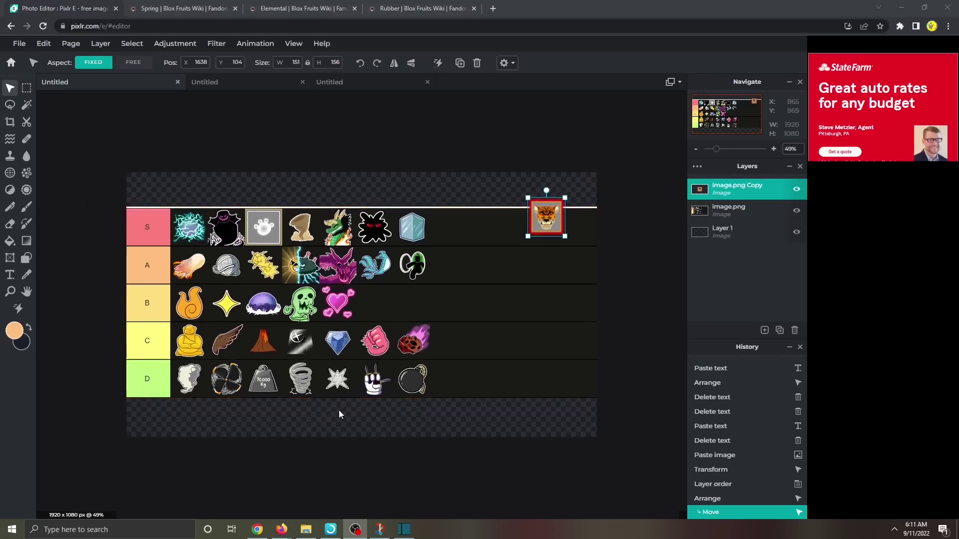
- Cut the black bomb icon out of the D row and paste it into the B row, just after the pink hearts
{"action": "scroll", "coordinate": [339, 409], "scroll_direction": "up", "scroll_amount": 2}
{"action": "left_click", "coordinate": [26, 89]}
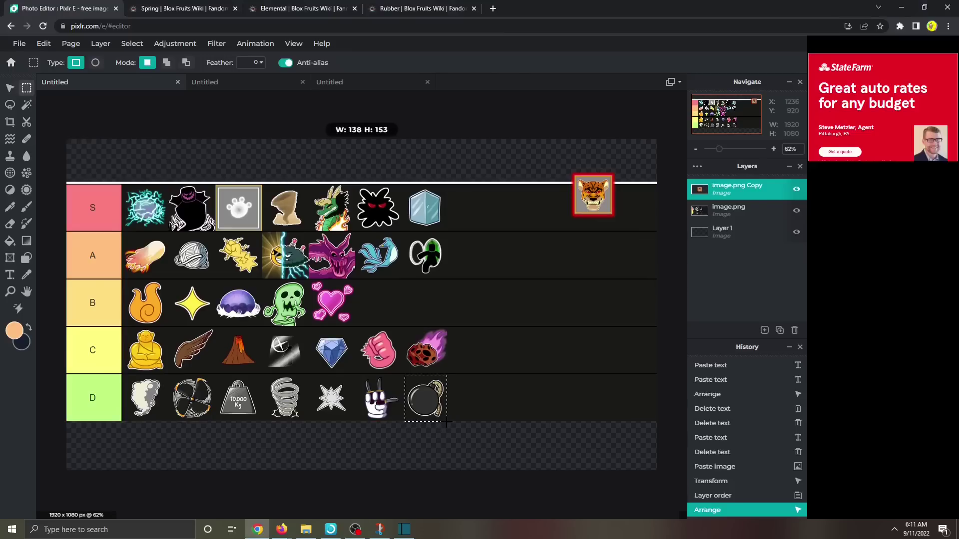
{"action": "left_click_drag", "start_coordinate": [446, 422], "coordinate": [446, 421]}
{"action": "key", "text": "ctrl+x"}
{"action": "left_click", "coordinate": [704, 210]}
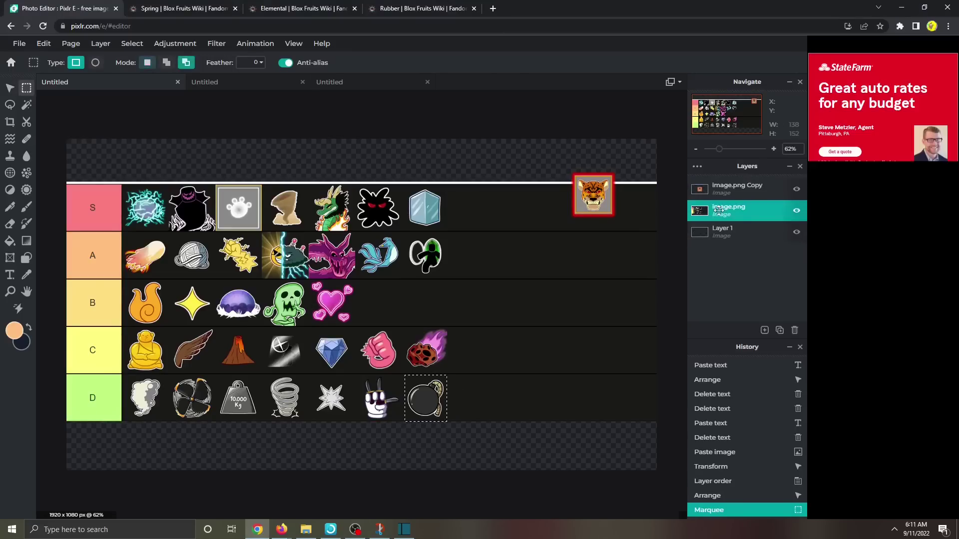
{"action": "key", "text": "ctrl+x"}
{"action": "key", "text": "ctrl+v"}
{"action": "left_click", "coordinate": [10, 88]}
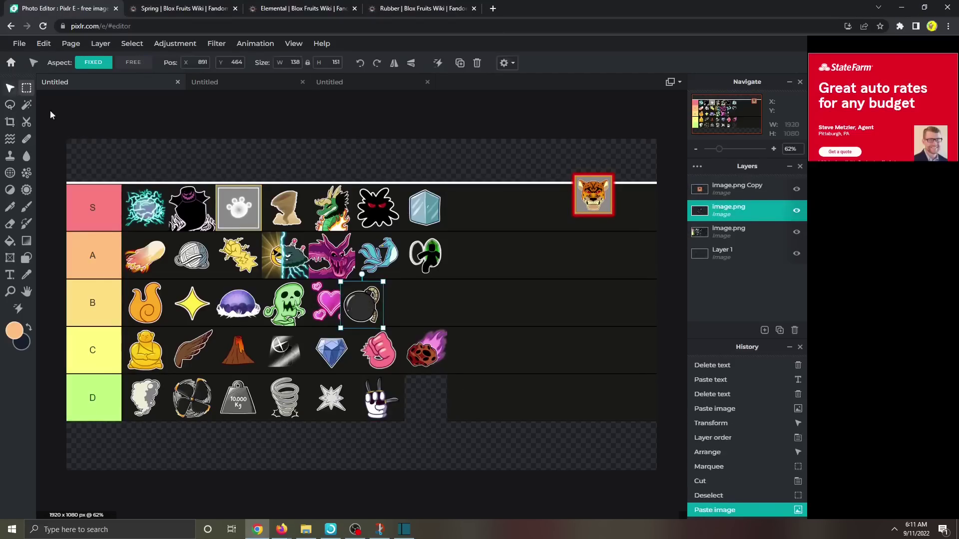
{"action": "left_click_drag", "start_coordinate": [350, 308], "coordinate": [376, 309]}
{"action": "scroll", "coordinate": [475, 319], "scroll_direction": "up", "scroll_amount": 5}
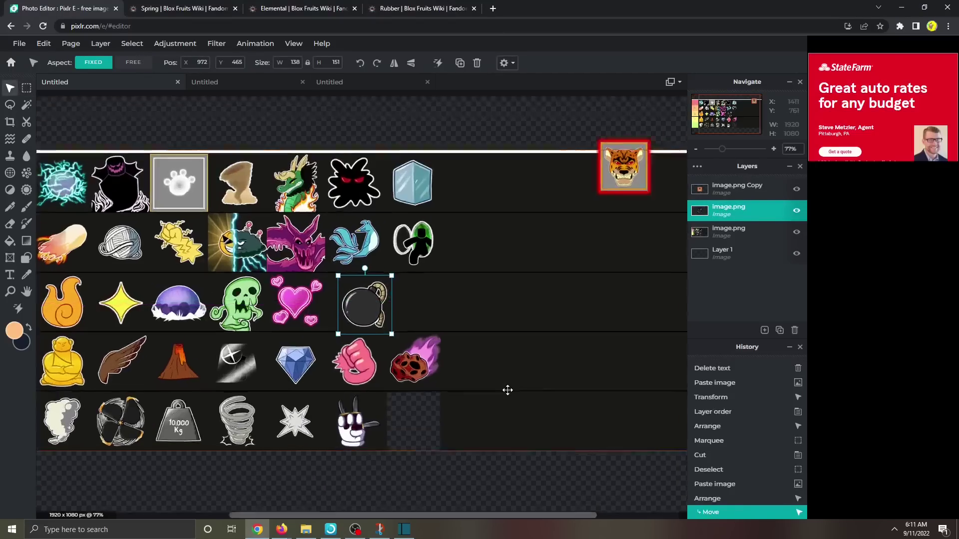
{"action": "left_click_drag", "start_coordinate": [207, 198], "coordinate": [194, 191]}
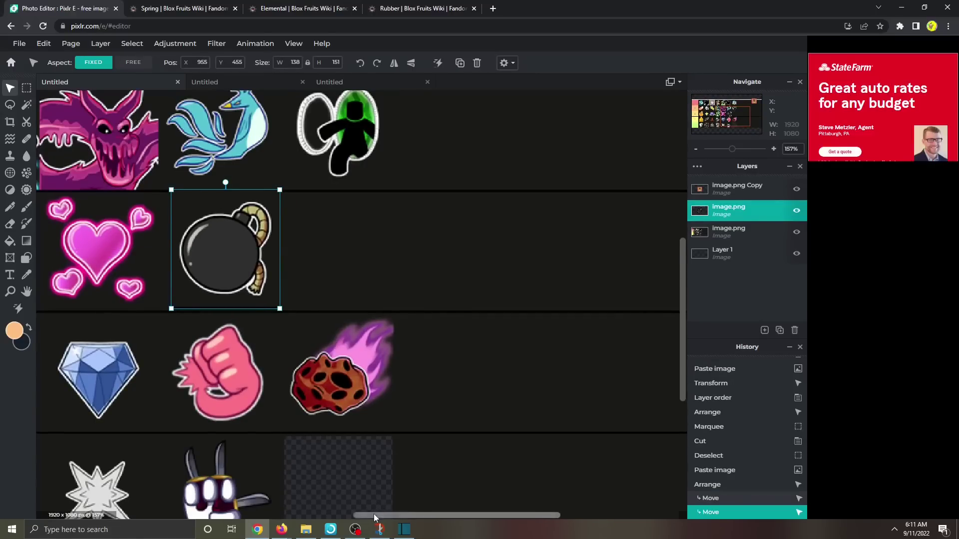
- Cut the white spiky star out of the D row, bring its pasted layer to the top and place it at the end of the C row
{"action": "scroll", "coordinate": [179, 293], "scroll_direction": "down", "scroll_amount": 4}
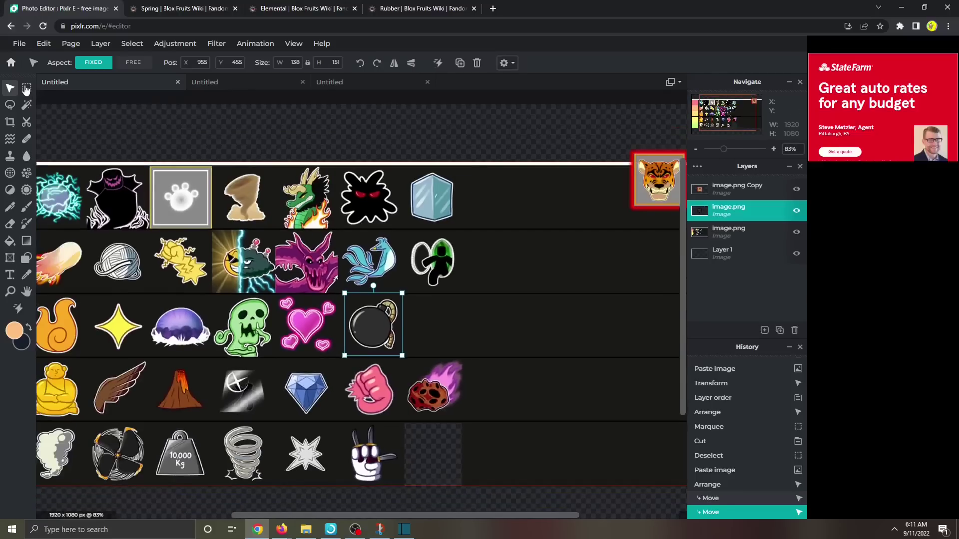
{"action": "left_click", "coordinate": [27, 90]}
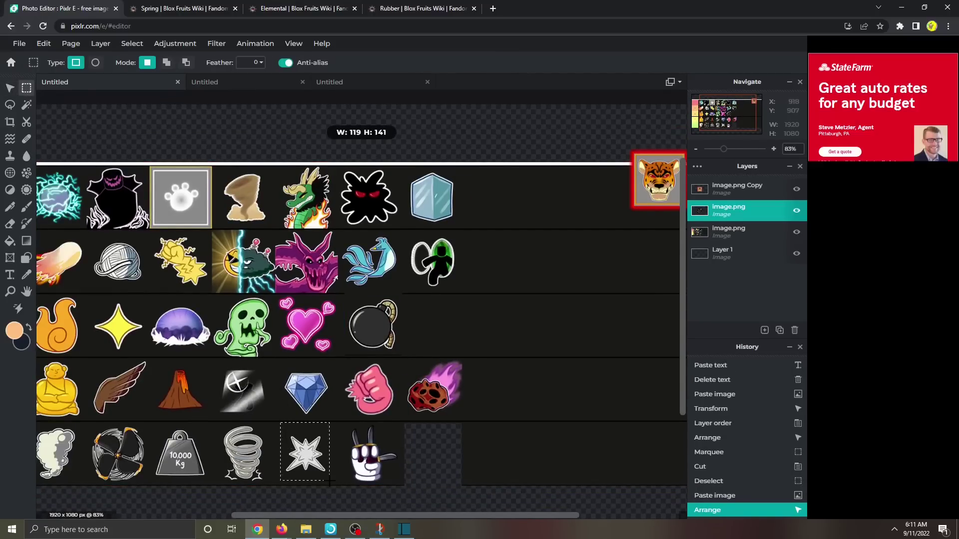
{"action": "left_click_drag", "start_coordinate": [330, 485], "coordinate": [330, 485]}
{"action": "key", "text": "ctrl+x"}
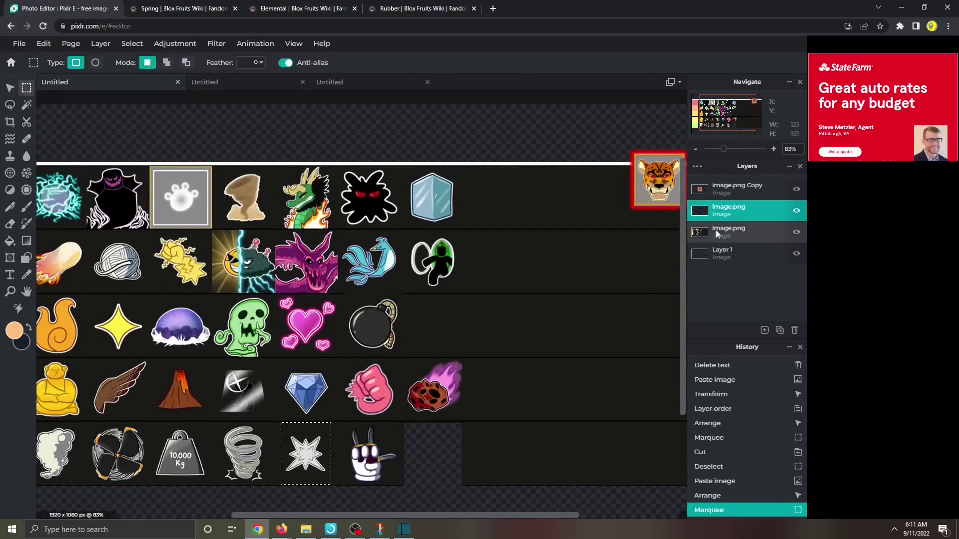
{"action": "key", "text": "ctrl+v"}
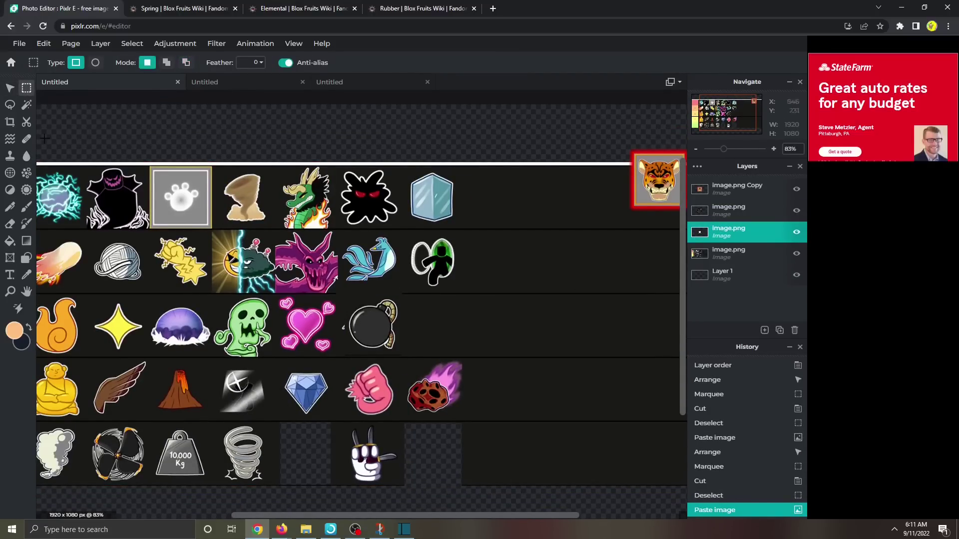
{"action": "left_click", "coordinate": [11, 89]}
{"action": "left_click_drag", "start_coordinate": [748, 233], "coordinate": [746, 187]}
{"action": "left_click_drag", "start_coordinate": [365, 317], "coordinate": [495, 394]}
{"action": "left_click_drag", "start_coordinate": [478, 514], "coordinate": [418, 507]}
{"action": "left_click", "coordinate": [402, 492]}
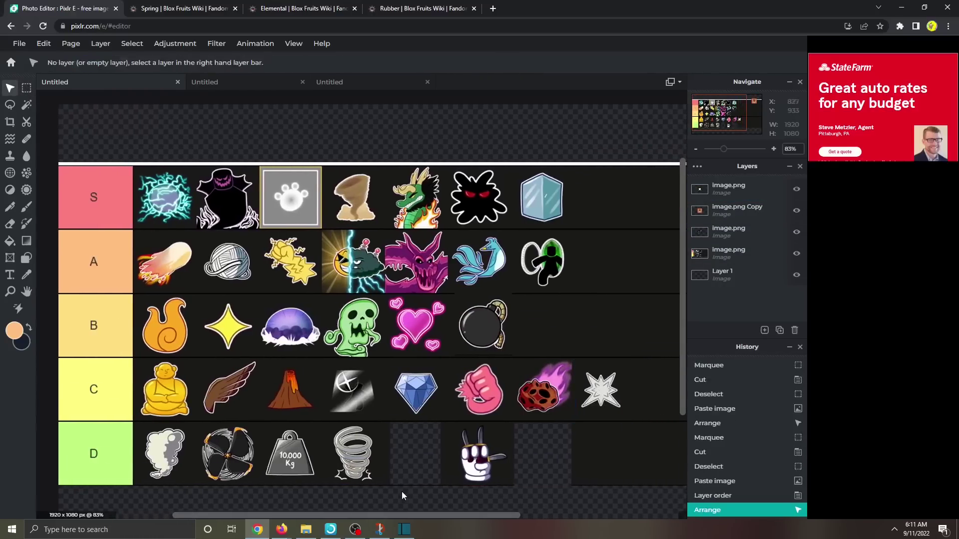
{"action": "key", "text": "super+shift+s"}
{"action": "mouse_move", "coordinate": [440, 422]}
{"action": "left_mouse_down"}
{"action": "mouse_move", "coordinate": [517, 494]}
{"action": "mouse_move", "coordinate": [514, 484]}
{"action": "left_mouse_up"}
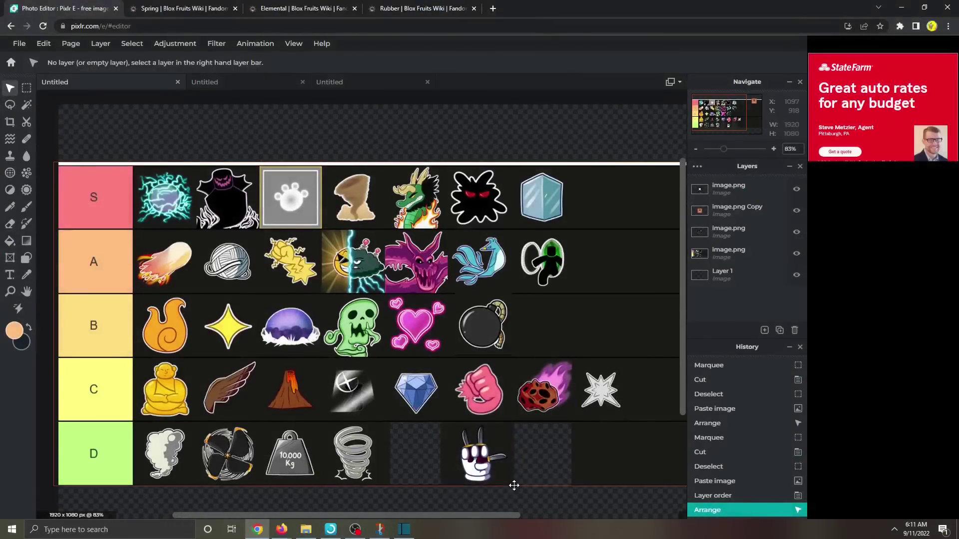
{"action": "scroll", "coordinate": [599, 449], "scroll_direction": "down", "scroll_amount": 2}
{"action": "left_click", "coordinate": [835, 427]}
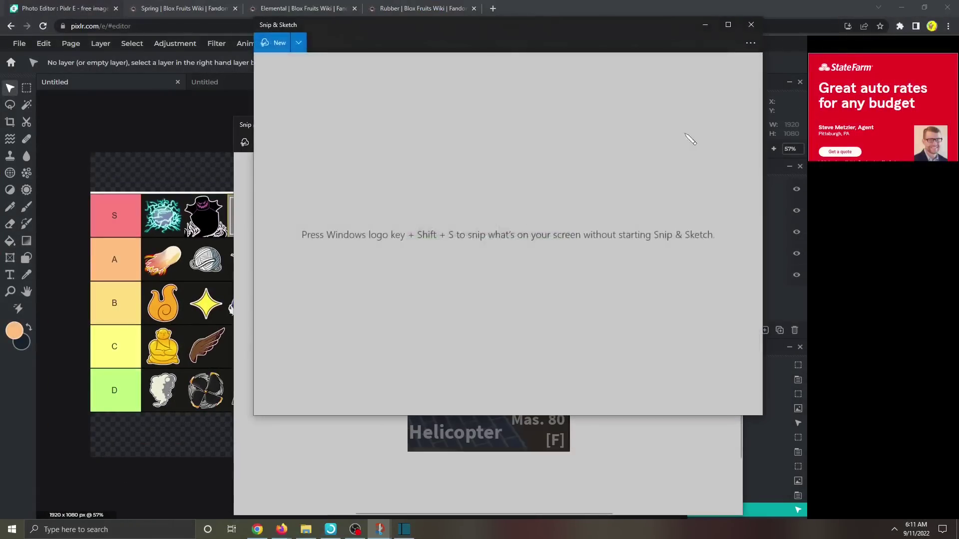
{"action": "left_click", "coordinate": [749, 25]}
{"action": "left_click", "coordinate": [731, 124]}
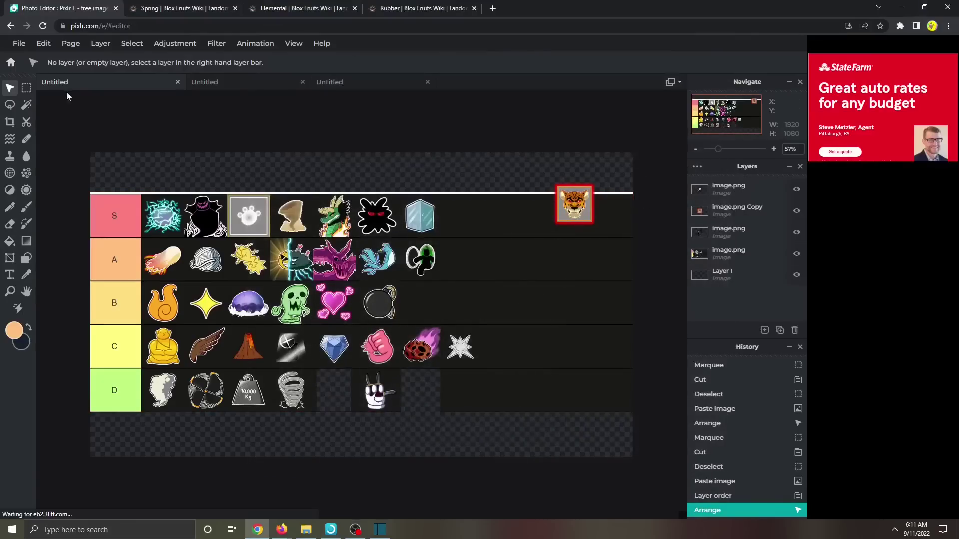
- Cut the white clawed hand out of the D row, bring its pasted layer to the top and place it at the end of the C row
{"action": "left_click", "coordinate": [27, 88]}
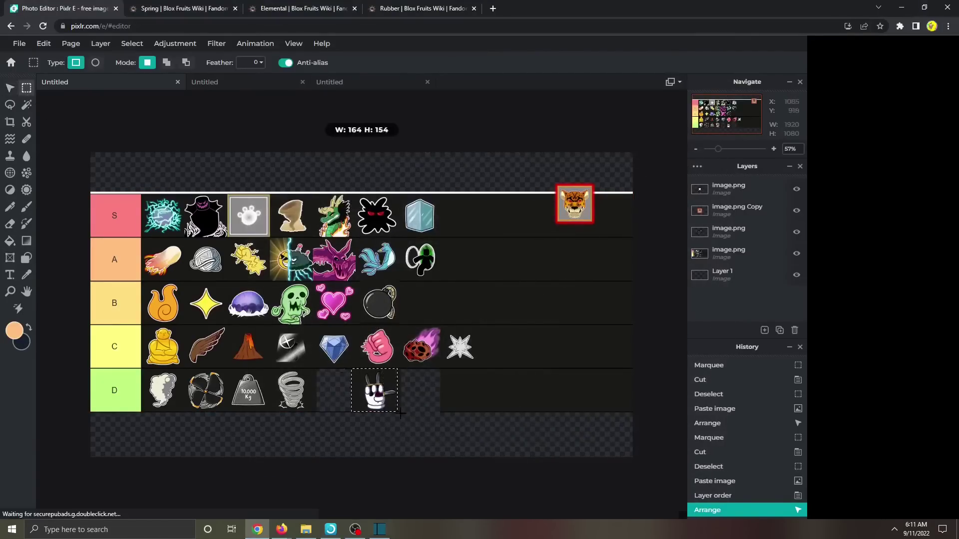
{"action": "left_click_drag", "start_coordinate": [402, 418], "coordinate": [403, 418]}
{"action": "left_click", "coordinate": [752, 193]}
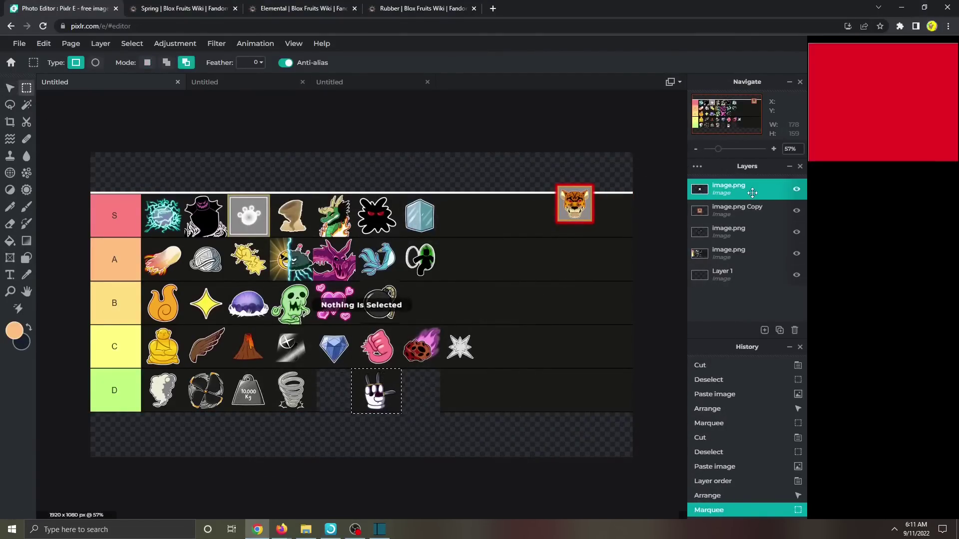
{"action": "left_click", "coordinate": [752, 214]}
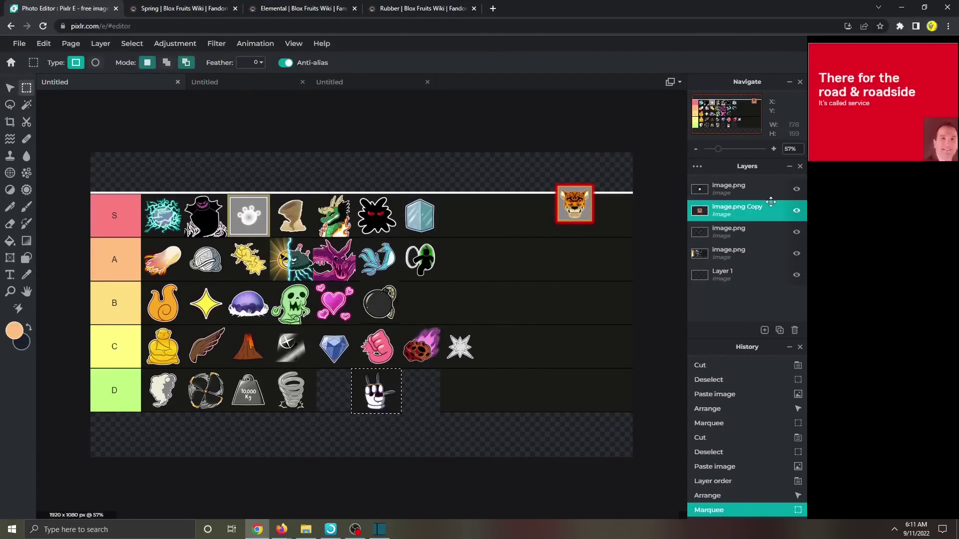
{"action": "left_click", "coordinate": [732, 225]}
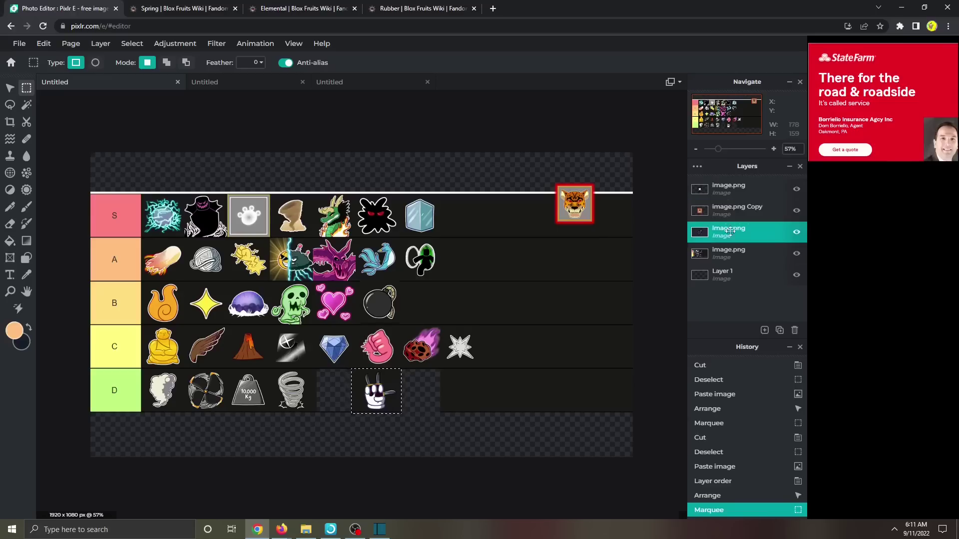
{"action": "left_click", "coordinate": [732, 252]}
{"action": "key", "text": "ctrl+x"}
{"action": "key", "text": "ctrl+v"}
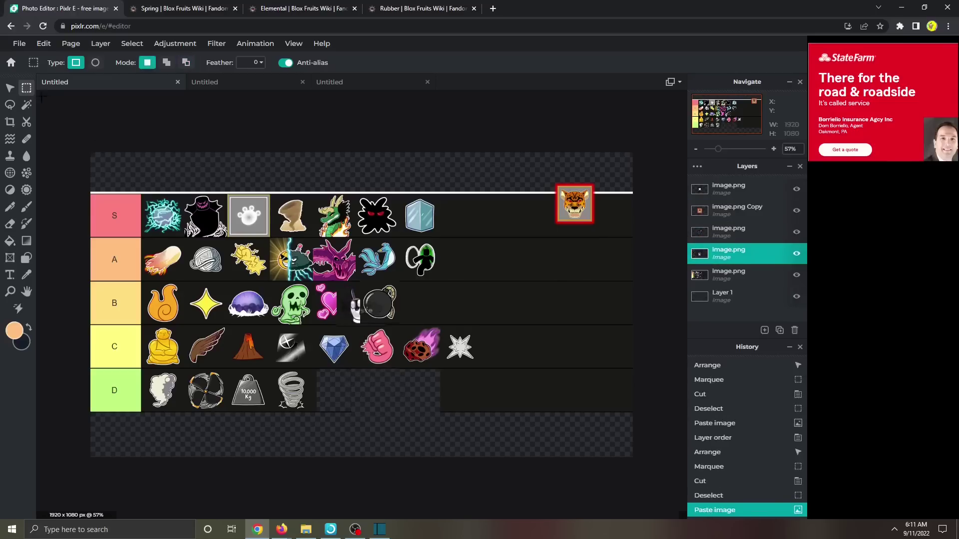
{"action": "left_click_drag", "start_coordinate": [728, 254], "coordinate": [728, 190]}
{"action": "left_click_drag", "start_coordinate": [361, 305], "coordinate": [501, 336]}
- Cut the smoke cloud out of the D row, bring its pasted layer to the top and place it in the C row after the hand
{"action": "scroll", "coordinate": [310, 374], "scroll_direction": "up", "scroll_amount": 5}
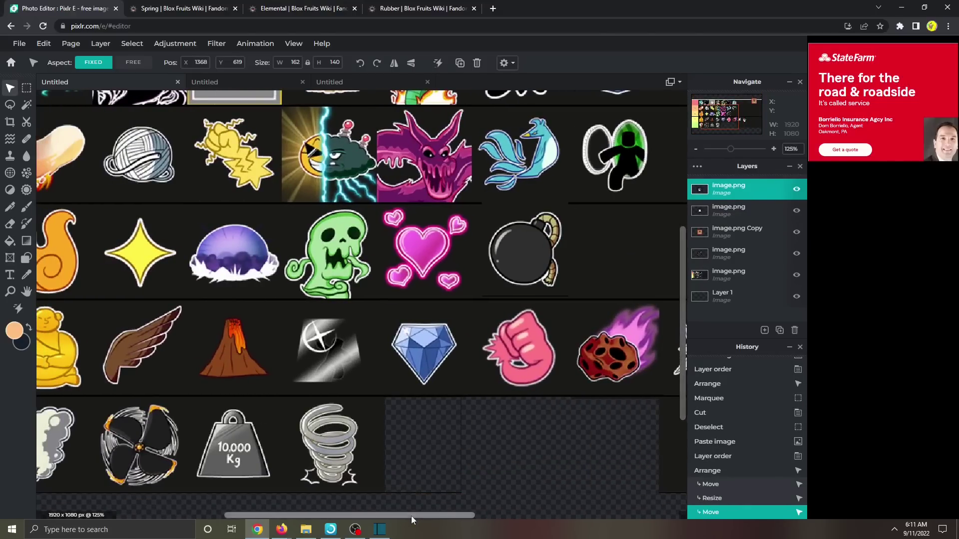
{"action": "left_click_drag", "start_coordinate": [413, 517], "coordinate": [366, 520]}
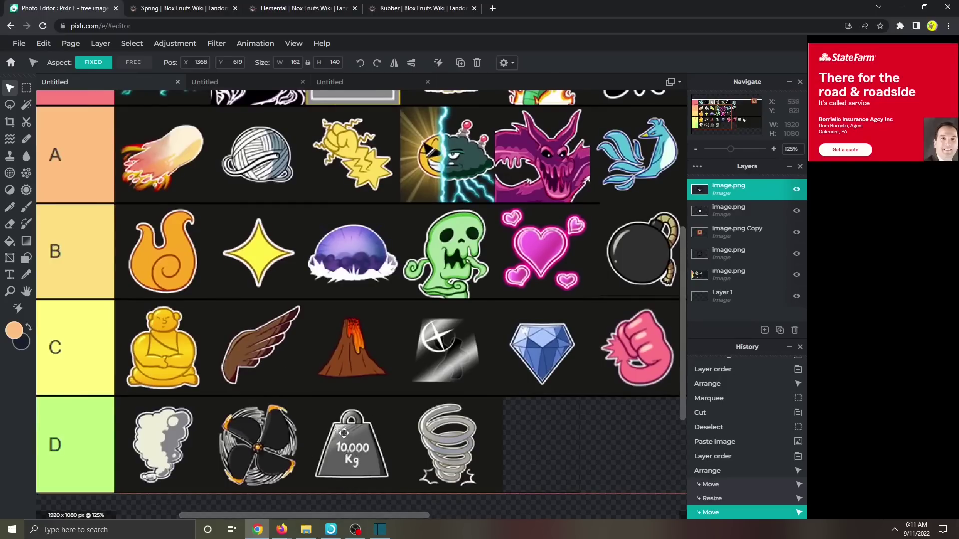
{"action": "scroll", "coordinate": [343, 433], "scroll_direction": "down", "scroll_amount": 1}
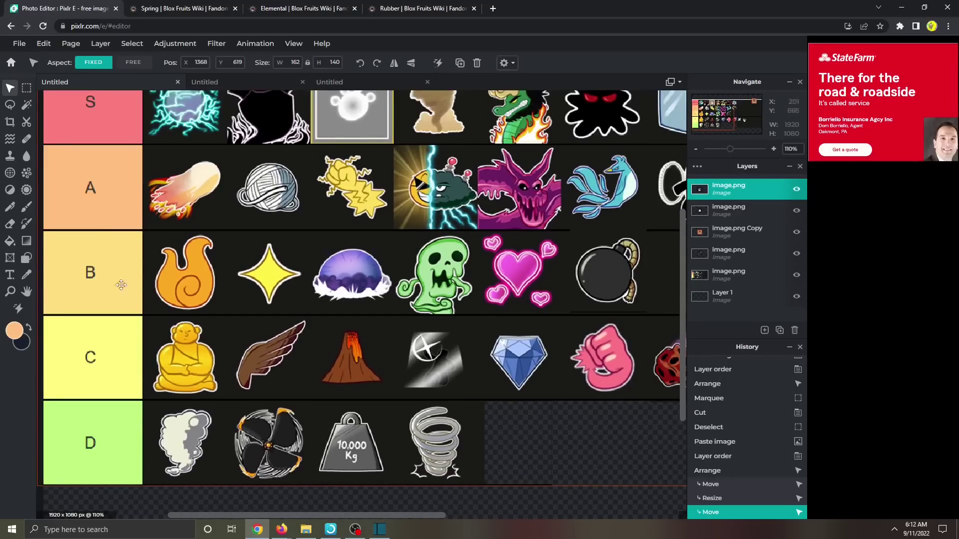
{"action": "key", "text": "m"}
{"action": "left_click_drag", "start_coordinate": [149, 406], "coordinate": [216, 484]}
{"action": "key", "text": "ctrl+x"}
{"action": "left_click", "coordinate": [720, 274]}
{"action": "key", "text": "ctrl+x"}
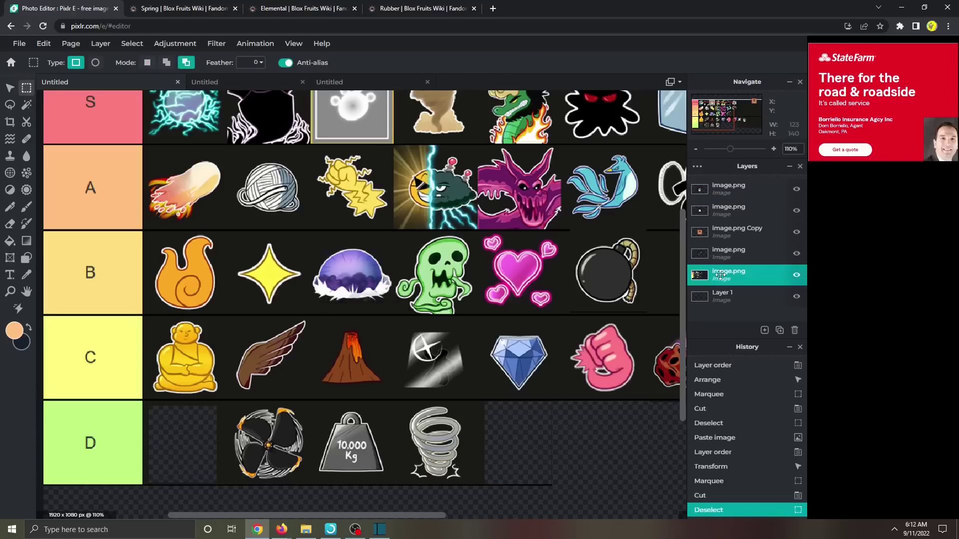
{"action": "left_click_drag", "start_coordinate": [375, 517], "coordinate": [586, 517]}
{"action": "key", "text": "ctrl+v"}
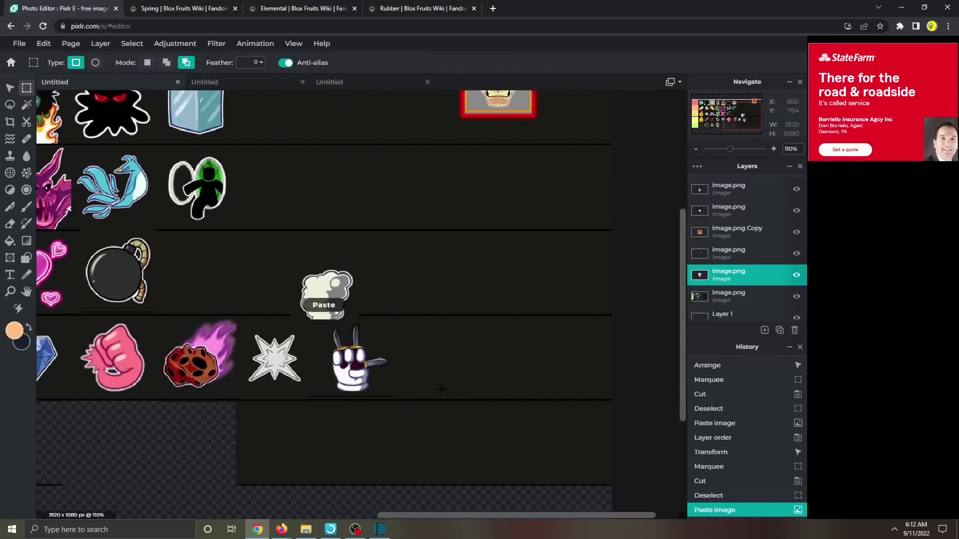
{"action": "left_click_drag", "start_coordinate": [724, 275], "coordinate": [724, 189]}
{"action": "key", "text": "v"}
{"action": "left_click_drag", "start_coordinate": [295, 293], "coordinate": [398, 343]}
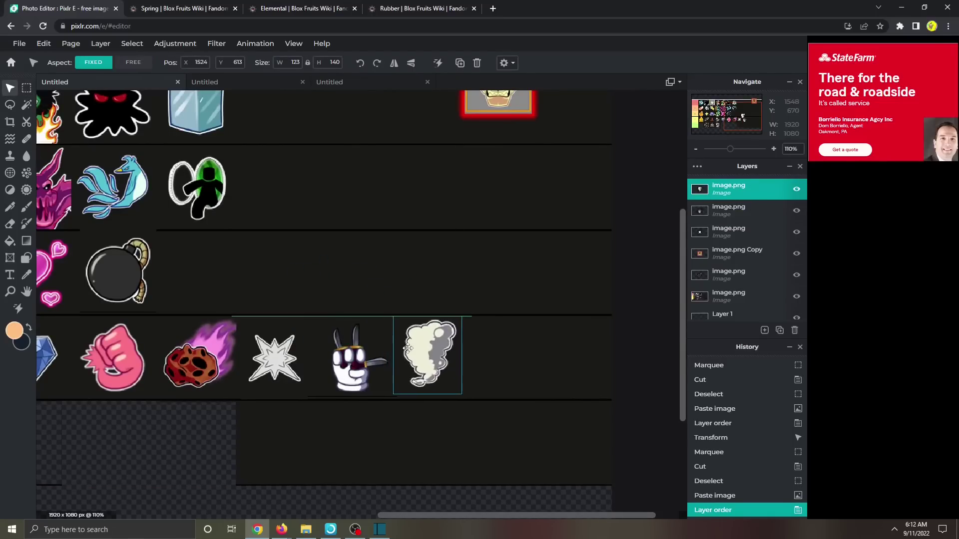
- Move the framed leopard picture over the S and A rows, between the black shadow and the paw icon
{"action": "left_click_drag", "start_coordinate": [472, 514], "coordinate": [358, 497]}
{"action": "scroll", "coordinate": [362, 413], "scroll_direction": "down", "scroll_amount": 5}
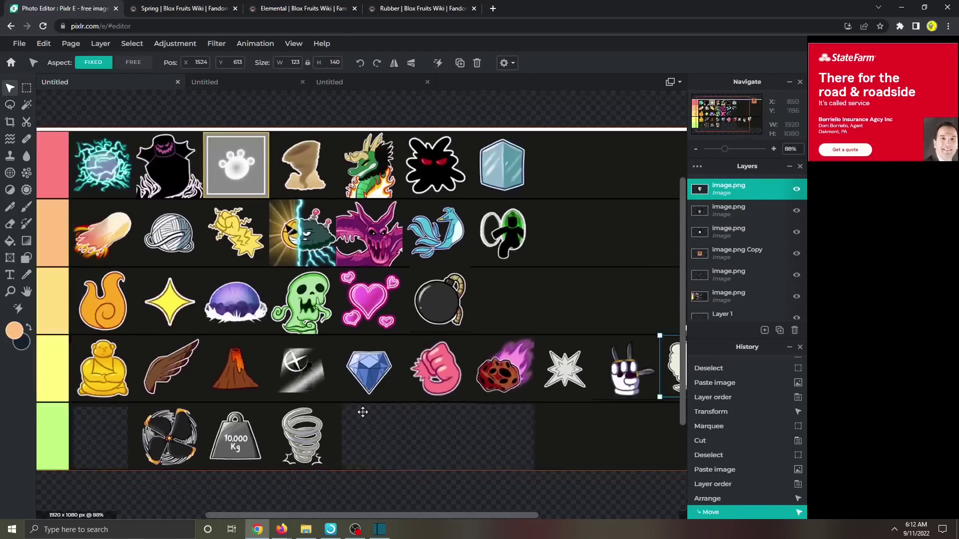
{"action": "scroll", "coordinate": [529, 372], "scroll_direction": "up", "scroll_amount": 3}
{"action": "left_click_drag", "start_coordinate": [643, 157], "coordinate": [133, 270]}
{"action": "left_click_drag", "start_coordinate": [341, 515], "coordinate": [296, 513]}
{"action": "left_click_drag", "start_coordinate": [251, 283], "coordinate": [117, 214]}
{"action": "scroll", "coordinate": [379, 287], "scroll_direction": "down", "scroll_amount": 3}
{"action": "scroll", "coordinate": [495, 214], "scroll_direction": "up", "scroll_amount": 4}
{"action": "left_click", "coordinate": [27, 88]}
{"action": "left_click_drag", "start_coordinate": [322, 127], "coordinate": [324, 131]}
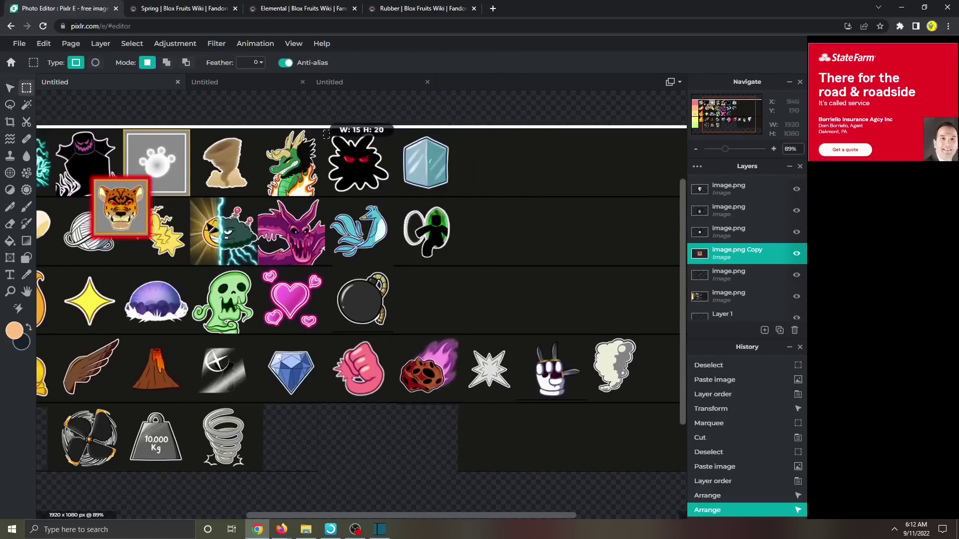
{"action": "left_click_drag", "start_coordinate": [453, 191], "coordinate": [457, 194]}
{"action": "left_click_drag", "start_coordinate": [404, 170], "coordinate": [329, 164]}
{"action": "left_click", "coordinate": [257, 157]}
- Select the green dragon, black splat and ice block in the S row, try to cut and paste them, and undo the cut
{"action": "left_click_drag", "start_coordinate": [264, 128], "coordinate": [461, 198]}
{"action": "left_click", "coordinate": [732, 298]}
{"action": "key", "text": "ctrl+x"}
{"action": "key", "text": "ctrl+v"}
{"action": "left_click", "coordinate": [11, 89]}
{"action": "scroll", "coordinate": [437, 268], "scroll_direction": "down", "scroll_amount": 4}
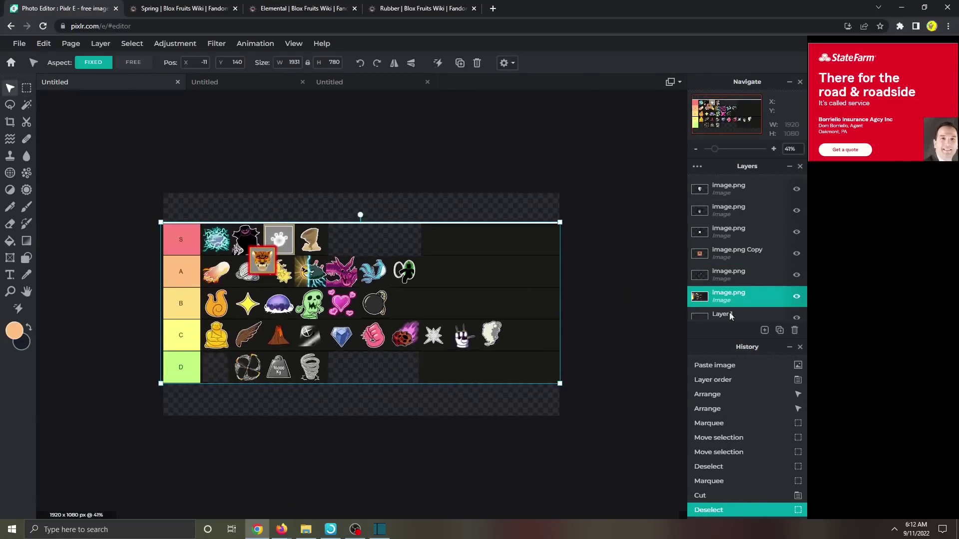
{"action": "left_click", "coordinate": [736, 278]}
{"action": "left_click", "coordinate": [547, 212]}
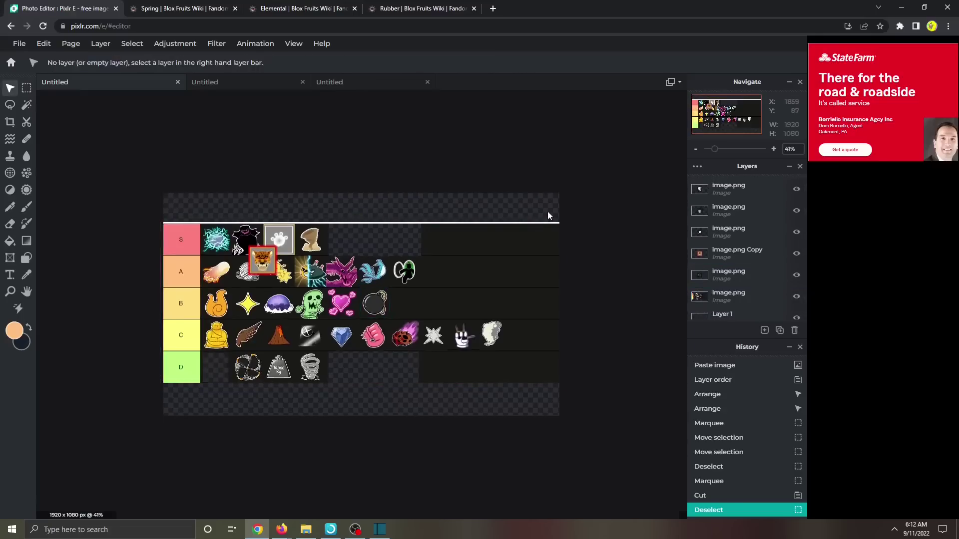
{"action": "key", "text": "ctrl+z"}
{"action": "key", "text": "ctrl+z"}
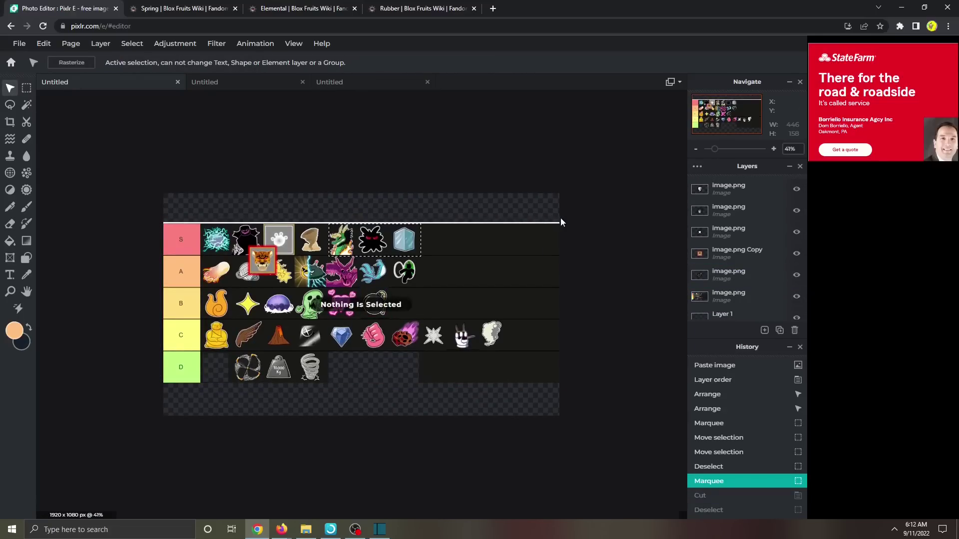
- Cut the selected dragon, splat and ice block from the tier list layer, paste them on top and place them one slot further along the S row
{"action": "left_click", "coordinate": [728, 294]}
{"action": "key", "text": "ctrl+x"}
{"action": "key", "text": "ctrl+v"}
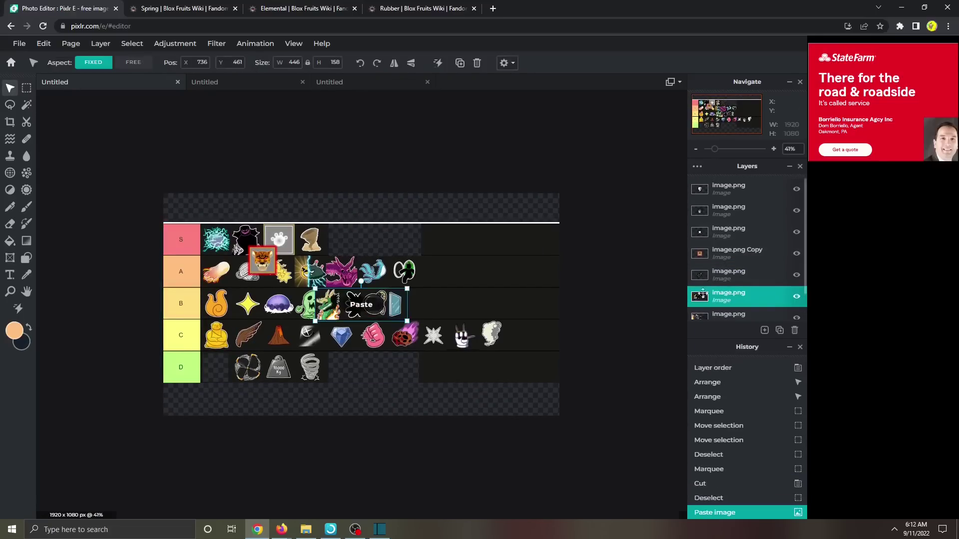
{"action": "left_click_drag", "start_coordinate": [758, 298], "coordinate": [753, 184]}
{"action": "left_click_drag", "start_coordinate": [395, 291], "coordinate": [440, 224]}
- Enlarge the framed leopard picture to 187 by 193 px and place it after the sand tornado in the S row, at X 782, Y 143
{"action": "left_click_drag", "start_coordinate": [262, 260], "coordinate": [337, 231]}
{"action": "left_click_drag", "start_coordinate": [375, 240], "coordinate": [343, 239]}
- Cut the black shadow, paw and sand tornado icons out of the S row and paste them as a separate layer
{"action": "scroll", "coordinate": [541, 394], "scroll_direction": "up", "scroll_amount": 4}
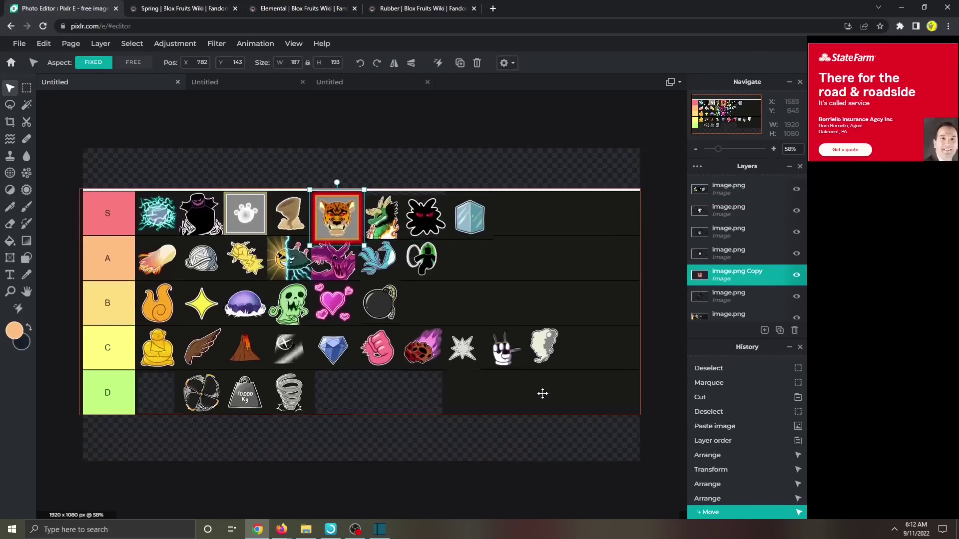
{"action": "scroll", "coordinate": [205, 170], "scroll_direction": "up", "scroll_amount": 1}
{"action": "left_click", "coordinate": [27, 93]}
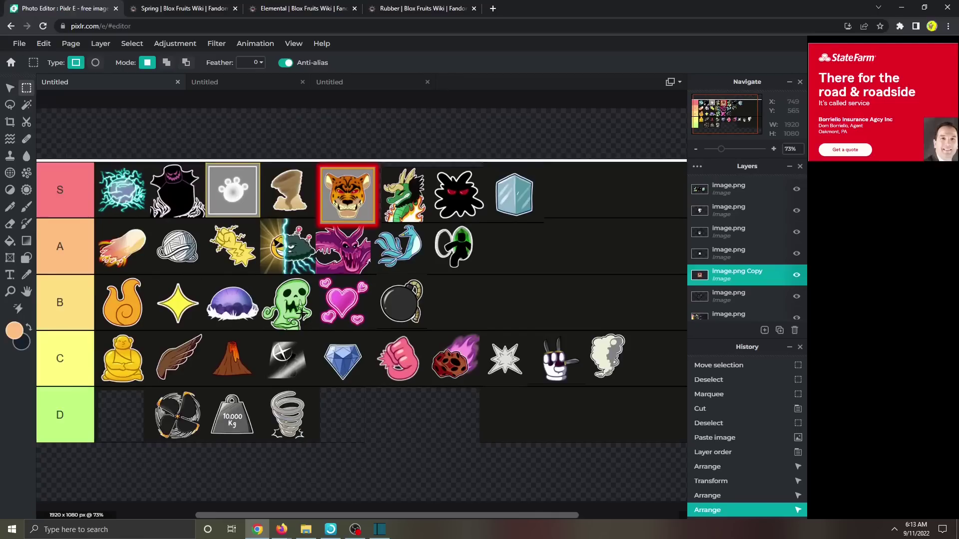
{"action": "scroll", "coordinate": [301, 312], "scroll_direction": "down", "scroll_amount": 3}
{"action": "scroll", "coordinate": [331, 310], "scroll_direction": "up", "scroll_amount": 1}
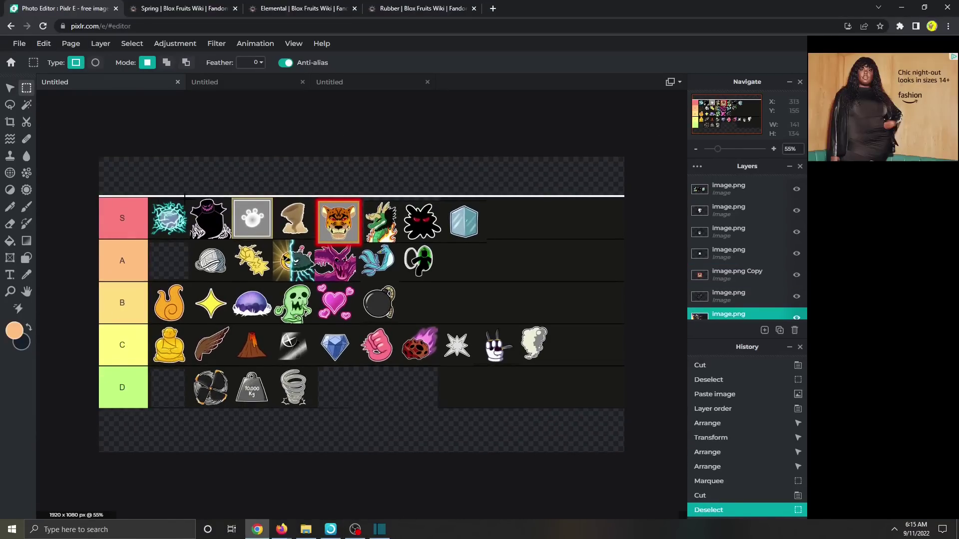
{"action": "left_click_drag", "start_coordinate": [189, 199], "coordinate": [485, 244]}
{"action": "key", "text": "ctrl+x"}
{"action": "key", "text": "ctrl+d"}
{"action": "key", "text": "ctrl+v"}
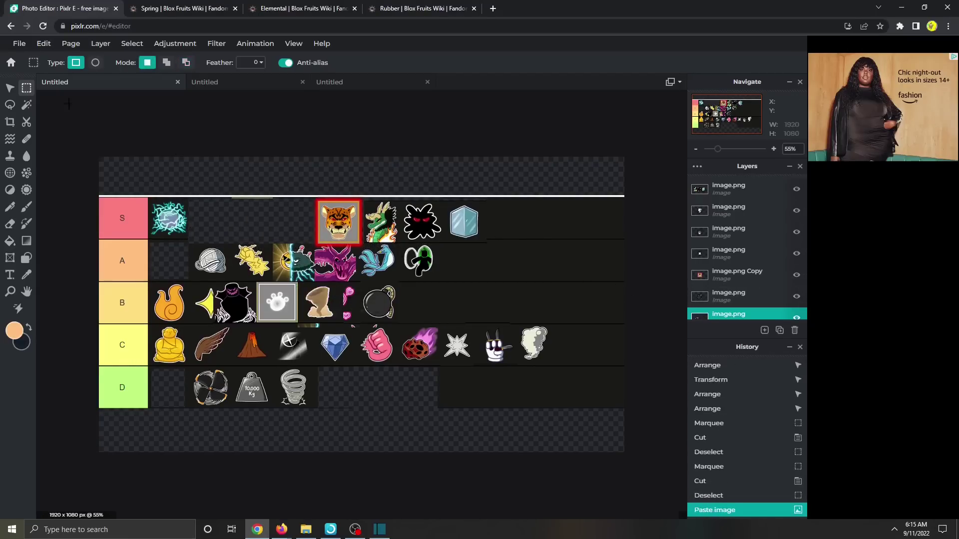
- Return the pasted shadow group to the S row and shift it, the leopard and the dragon group further along, leaving a gap after the teal lightning icon
{"action": "left_click", "coordinate": [10, 88]}
{"action": "left_click_drag", "start_coordinate": [367, 296], "coordinate": [395, 253]}
{"action": "left_click_drag", "start_coordinate": [325, 203], "coordinate": [301, 204]}
{"action": "left_click_drag", "start_coordinate": [399, 220], "coordinate": [532, 216]}
{"action": "left_click_drag", "start_coordinate": [327, 217], "coordinate": [487, 219]}
{"action": "left_click_drag", "start_coordinate": [339, 255], "coordinate": [418, 220]}
{"action": "left_click", "coordinate": [401, 186]}
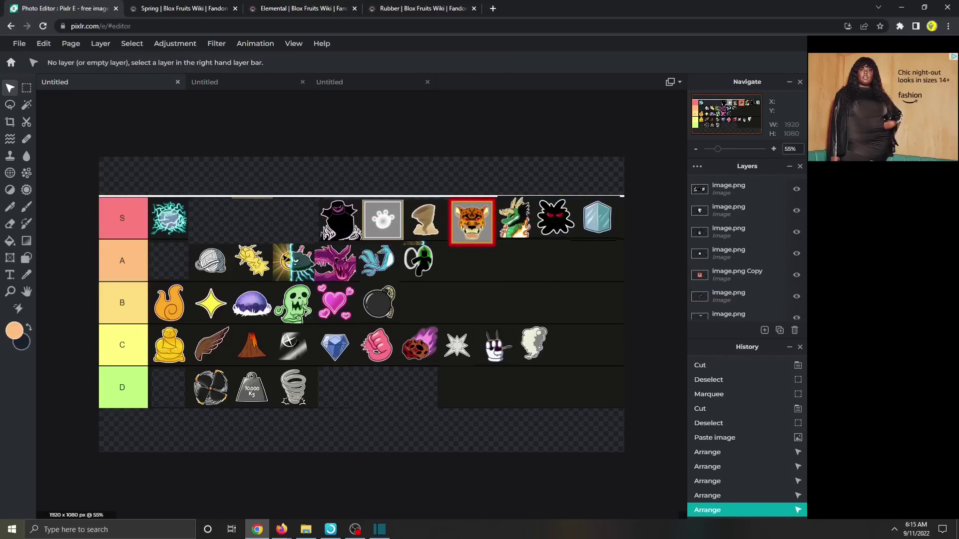
- Paste the cut piece just after the teal lightning icon in the S row and pull the shadow group, leopard and dragon group back toward it
{"action": "key", "text": "ctrl+v"}
{"action": "left_click_drag", "start_coordinate": [361, 302], "coordinate": [213, 225]}
{"action": "left_click_drag", "start_coordinate": [342, 220], "coordinate": [254, 220]}
{"action": "left_click", "coordinate": [223, 219]}
{"action": "left_click_drag", "start_coordinate": [472, 227], "coordinate": [379, 227]}
{"action": "left_click_drag", "start_coordinate": [543, 228], "coordinate": [451, 230]}
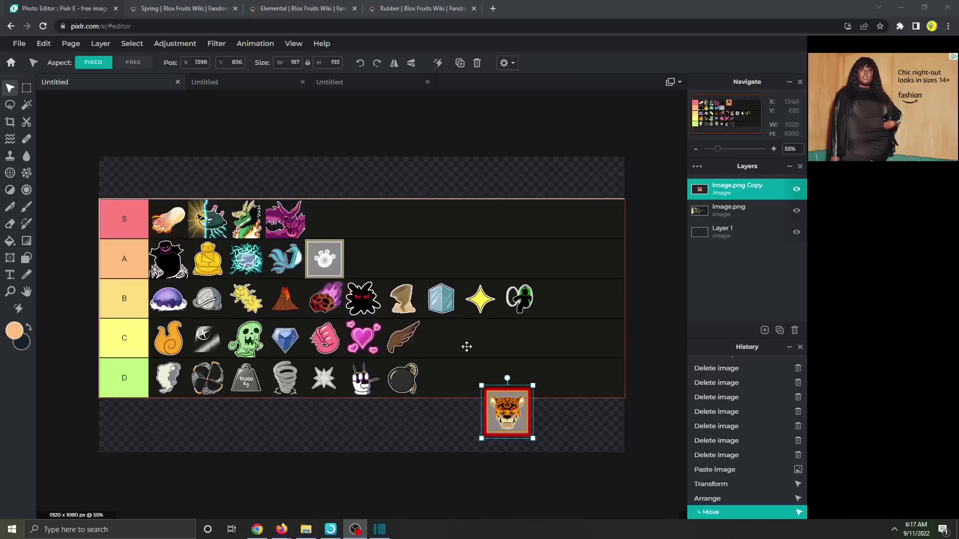
{"action": "scroll", "coordinate": [466, 346], "scroll_direction": "up", "scroll_amount": 2}
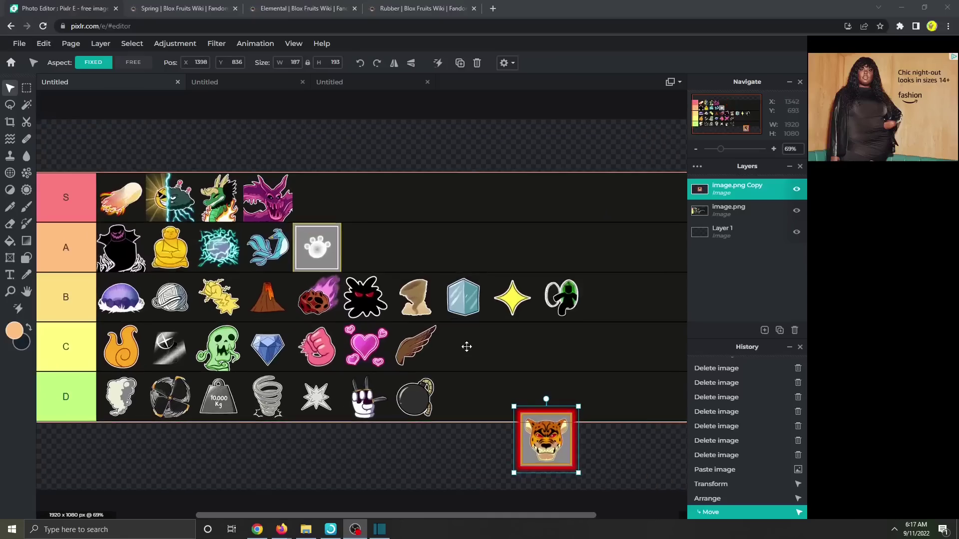
{"action": "scroll", "coordinate": [466, 346], "scroll_direction": "down", "scroll_amount": 1}
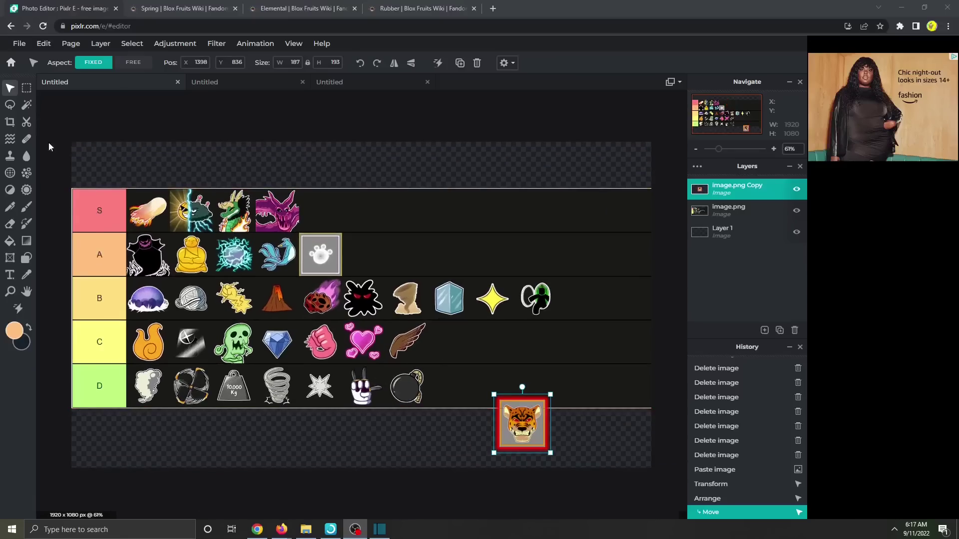
{"action": "left_click", "coordinate": [27, 87]}
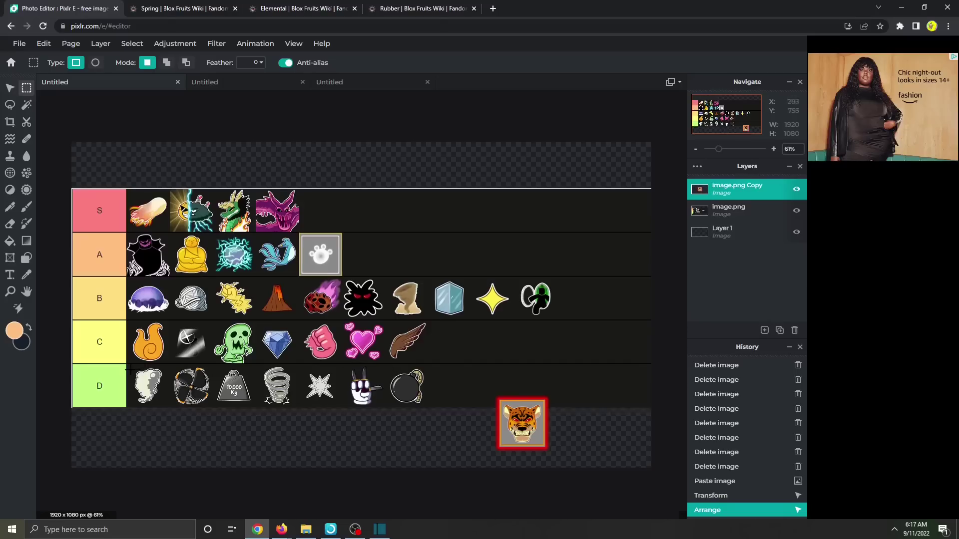
{"action": "left_click_drag", "start_coordinate": [385, 366], "coordinate": [425, 408]}
{"action": "left_click", "coordinate": [503, 413]}
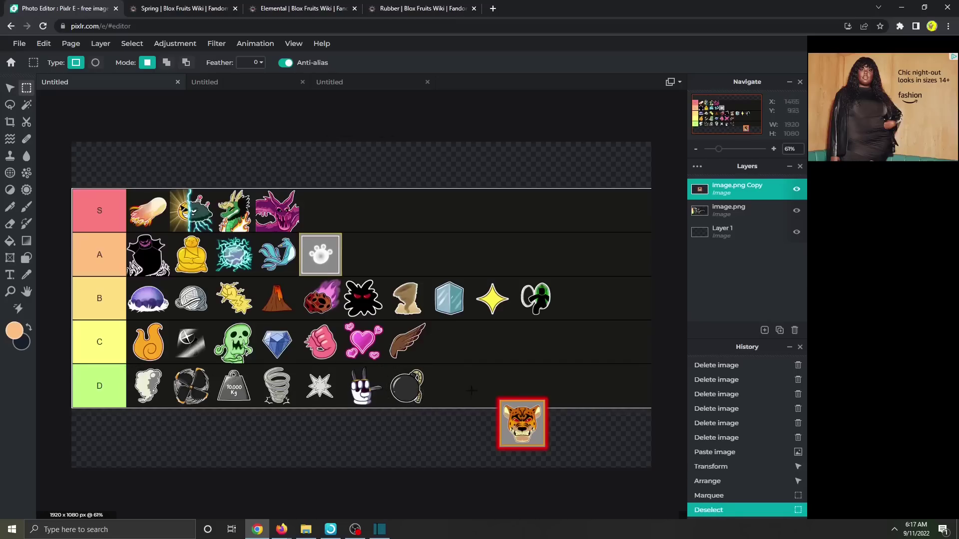
{"action": "left_click_drag", "start_coordinate": [167, 188], "coordinate": [179, 195]}
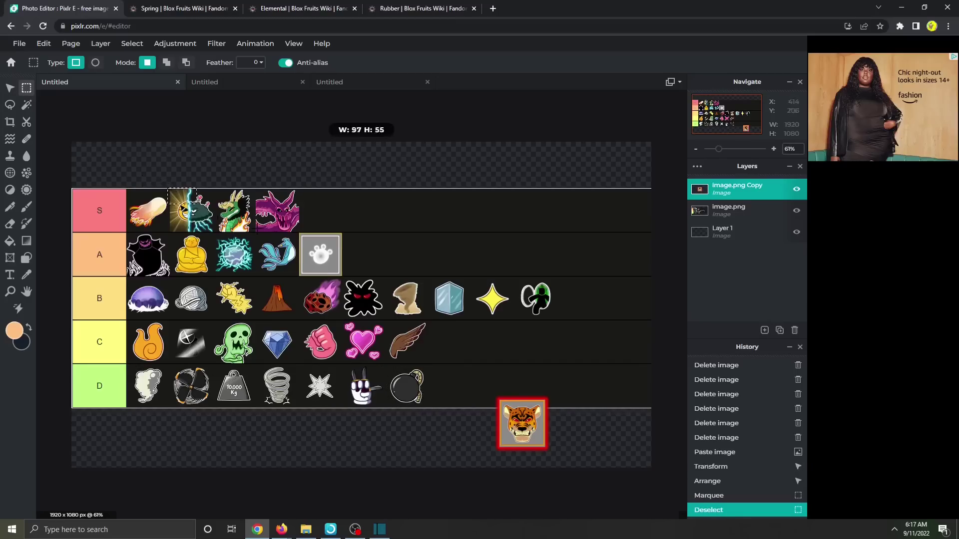
- Cut the four S row icons from the tier list layer, bring the pasted layer to the top and place them one slot further along the row
{"action": "left_click_drag", "start_coordinate": [310, 230], "coordinate": [126, 190]}
{"action": "left_click", "coordinate": [729, 210]}
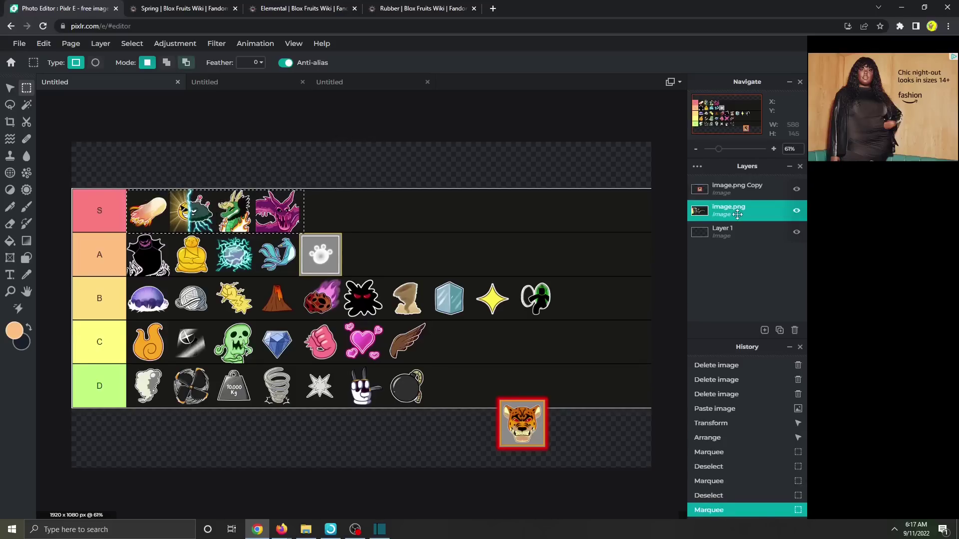
{"action": "key", "text": "ctrl+x"}
{"action": "key", "text": "ctrl+v"}
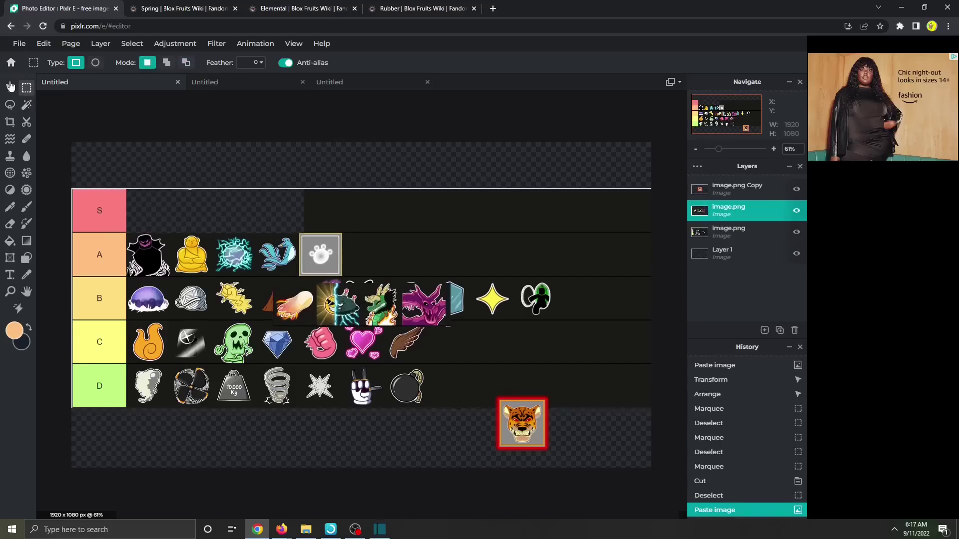
{"action": "left_click", "coordinate": [10, 87]}
{"action": "left_click_drag", "start_coordinate": [699, 214], "coordinate": [700, 187]}
{"action": "left_click_drag", "start_coordinate": [294, 300], "coordinate": [193, 182]}
- Place the framed leopard picture in the S row's first slot and align the four-icon group just after it at X 343, Y 154
{"action": "left_click_drag", "start_coordinate": [524, 425], "coordinate": [204, 203]}
{"action": "left_click", "coordinate": [197, 202]}
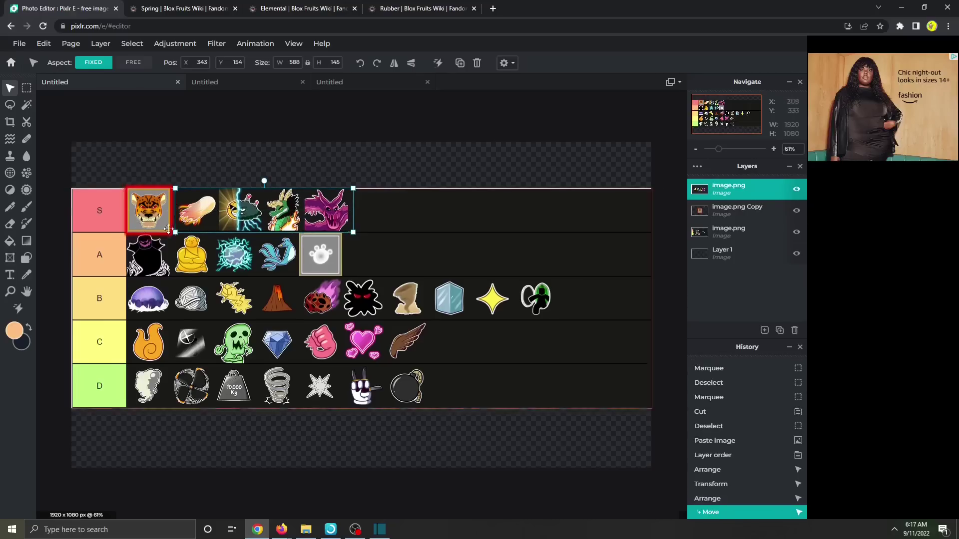
{"action": "left_click", "coordinate": [199, 132]}
{"action": "scroll", "coordinate": [233, 268], "scroll_direction": "up", "scroll_amount": 1}
{"action": "scroll", "coordinate": [233, 268], "scroll_direction": "down", "scroll_amount": 3}
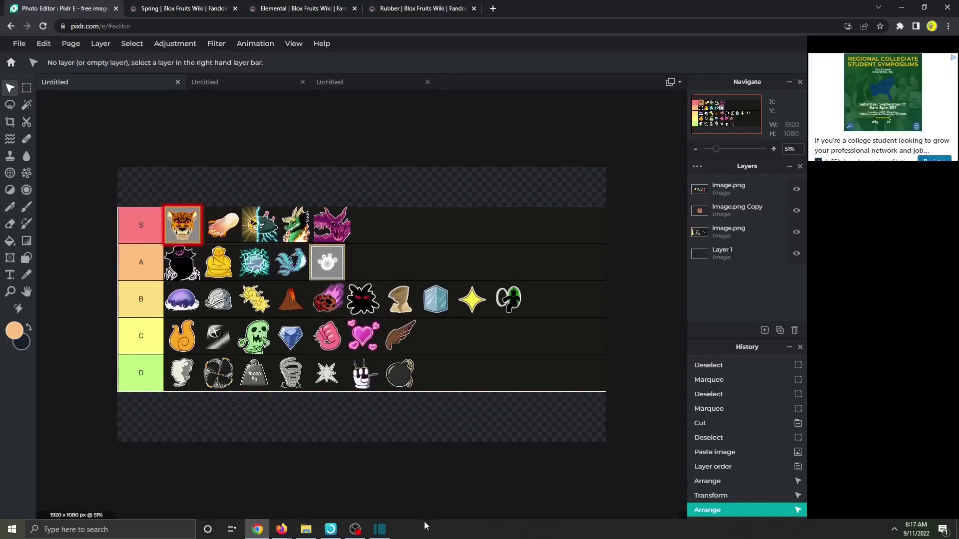
{"action": "scroll", "coordinate": [267, 362], "scroll_direction": "up", "scroll_amount": 5}
{"action": "scroll", "coordinate": [296, 339], "scroll_direction": "down", "scroll_amount": 2}
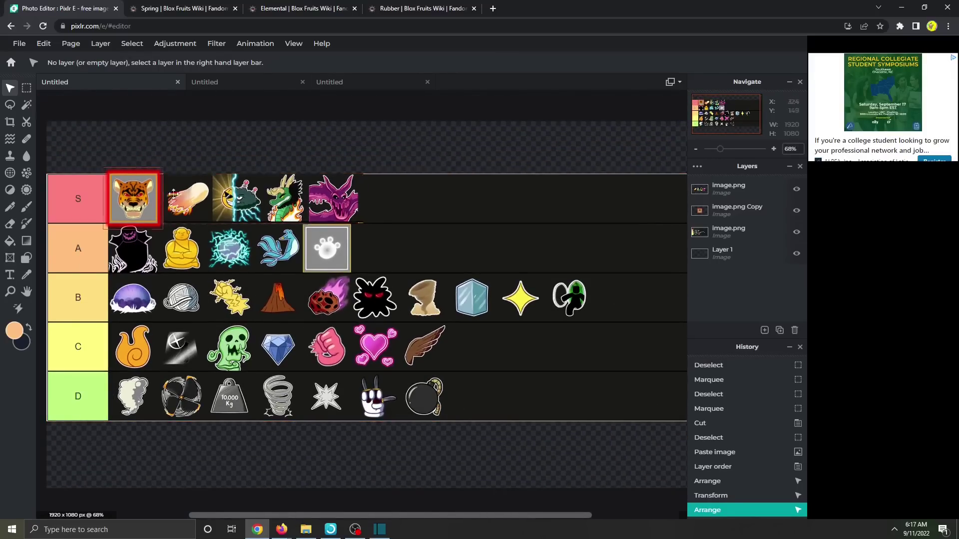
{"action": "left_click", "coordinate": [200, 202]}
{"action": "left_click", "coordinate": [722, 229]}
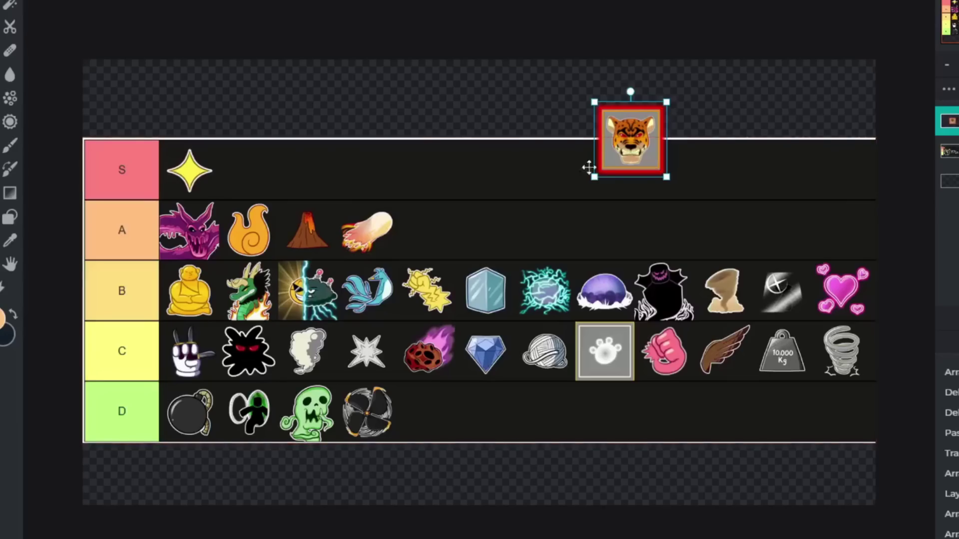
- Move the framed leopard picture into the empty margin above the S row and make the tier list image the active layer
{"action": "left_click_drag", "start_coordinate": [640, 121], "coordinate": [739, 74]}
{"action": "left_click", "coordinate": [610, 253]}
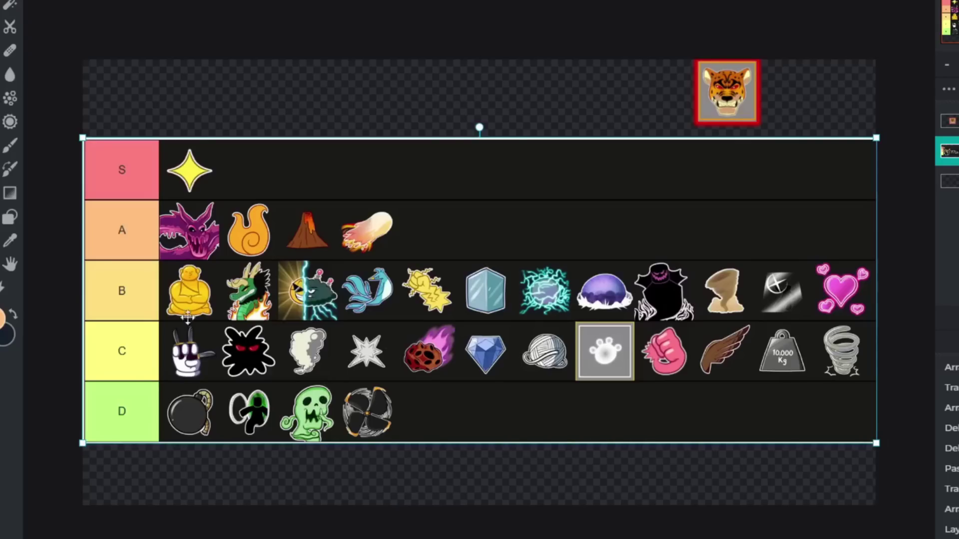
{"action": "left_click", "coordinate": [215, 445]}
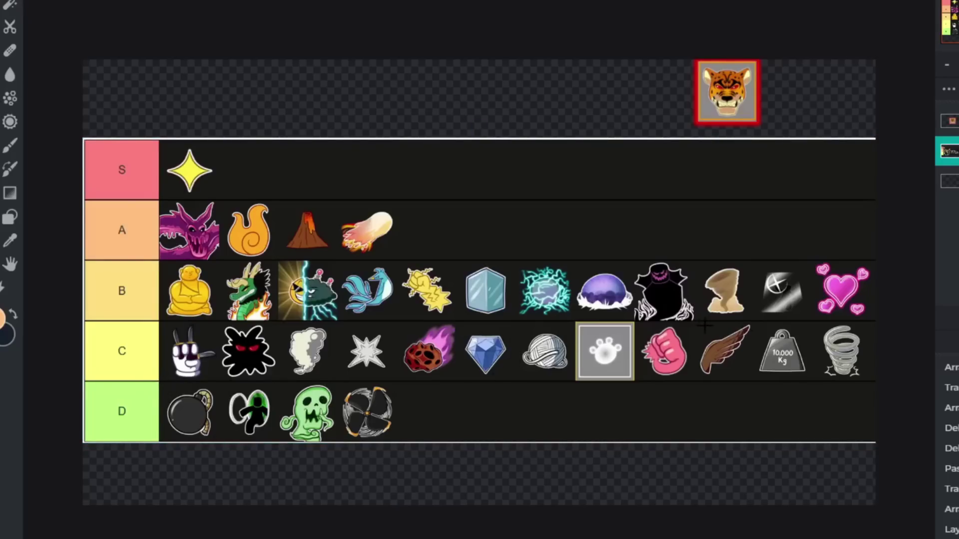
- Cut the brown wing, 10,000 Kg weight and spring out of the C row and place them in the D row just after the fan blades
{"action": "left_click_drag", "start_coordinate": [700, 321], "coordinate": [873, 382]}
{"action": "left_click_drag", "start_coordinate": [786, 352], "coordinate": [495, 412]}
{"action": "key", "text": "Return"}
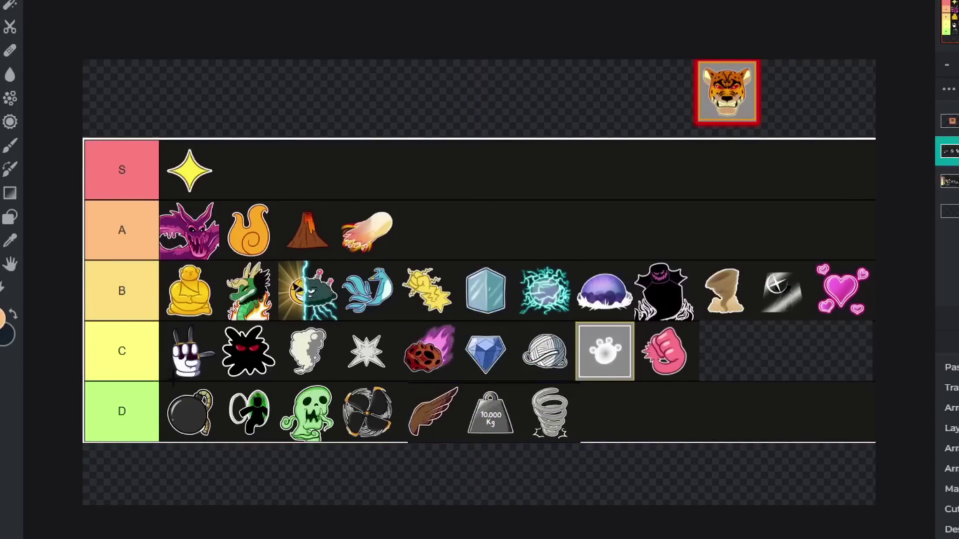